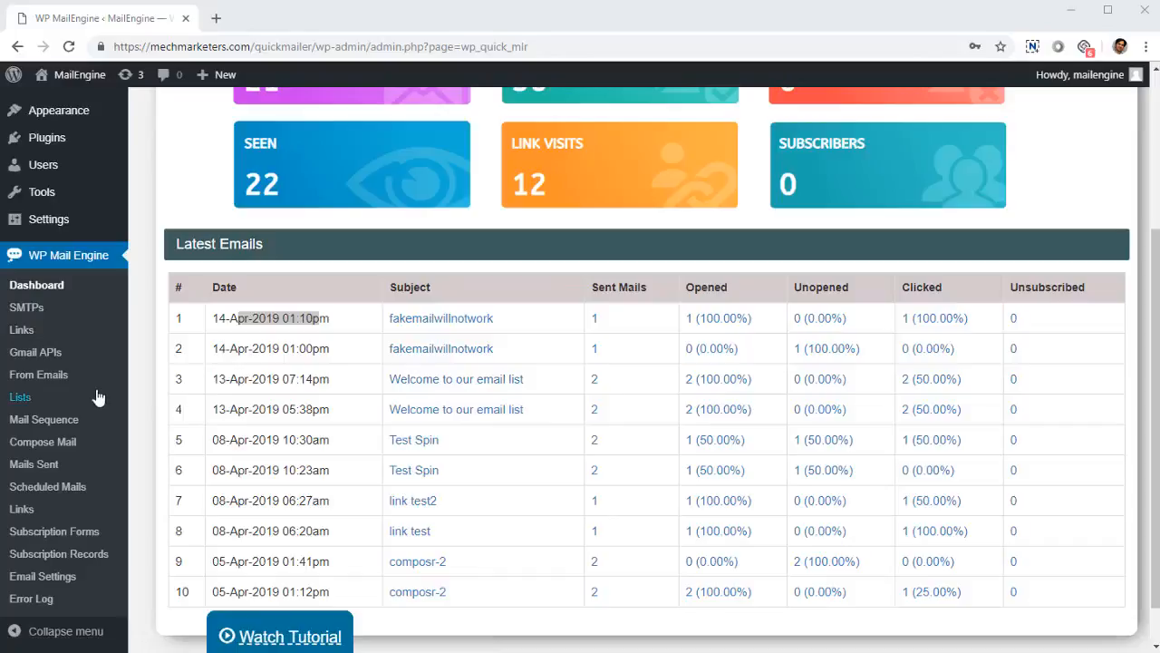
Step: Open the Gmail APIs page and look over its usage note and API list
{"action": "left_click", "coordinate": [68, 358]}
{"action": "left_click", "coordinate": [67, 358]}
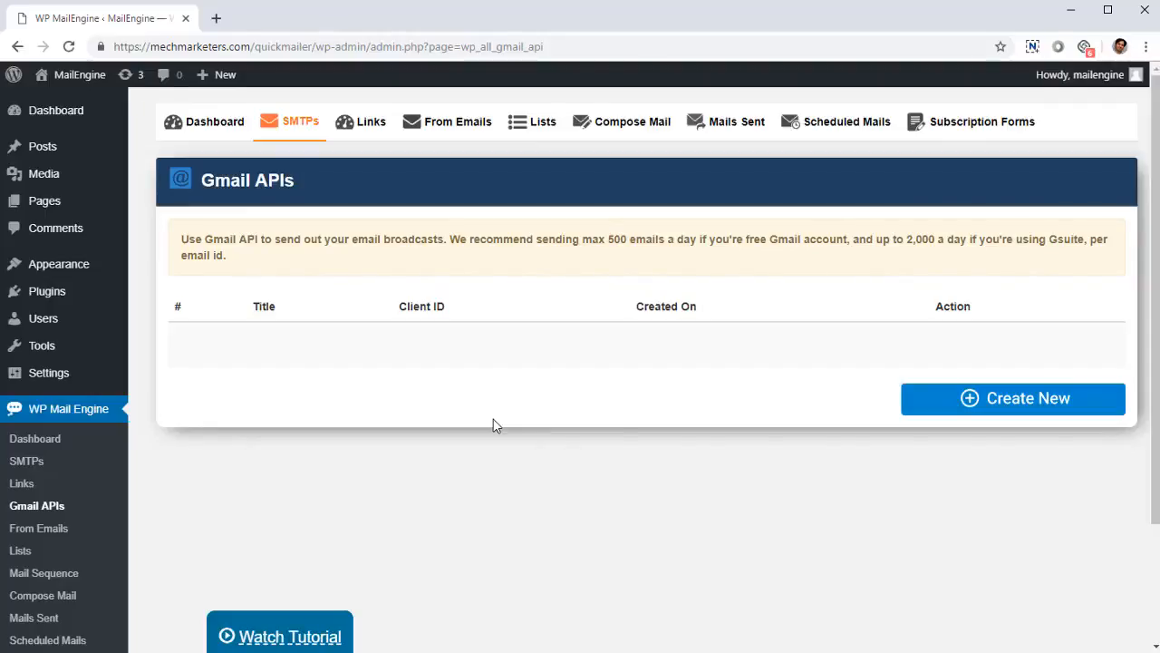
{"action": "scroll", "coordinate": [173, 478], "scroll_direction": "down", "scroll_amount": 3}
{"action": "scroll", "coordinate": [173, 479], "scroll_direction": "up", "scroll_amount": 3}
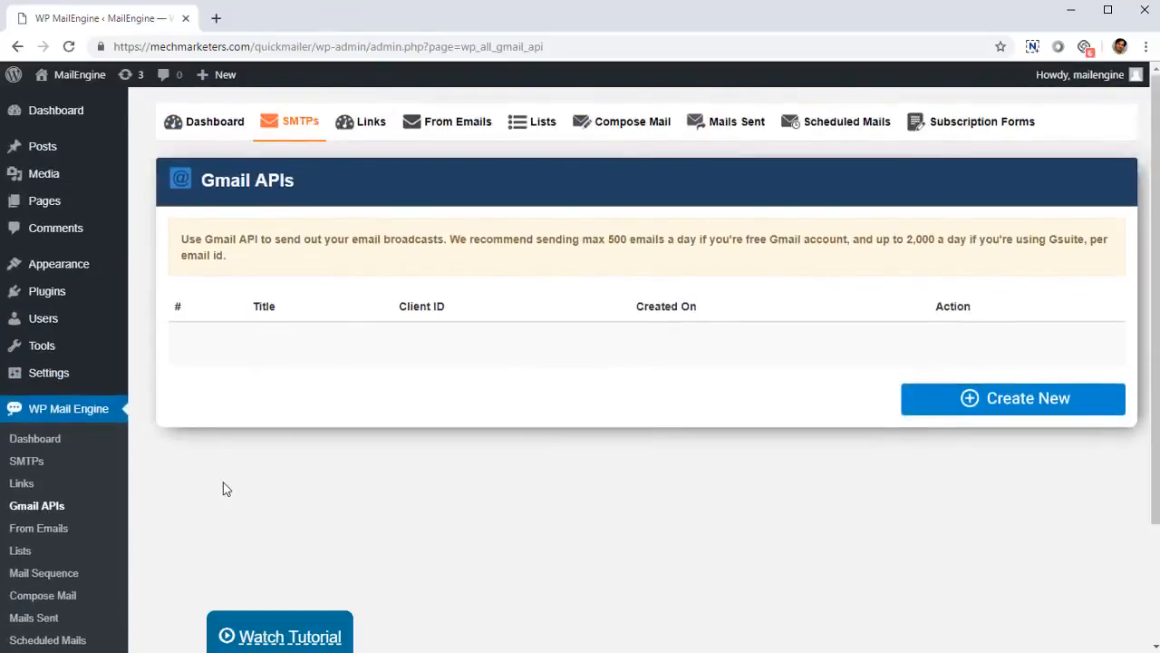
{"action": "scroll", "coordinate": [114, 430], "scroll_direction": "down", "scroll_amount": 3}
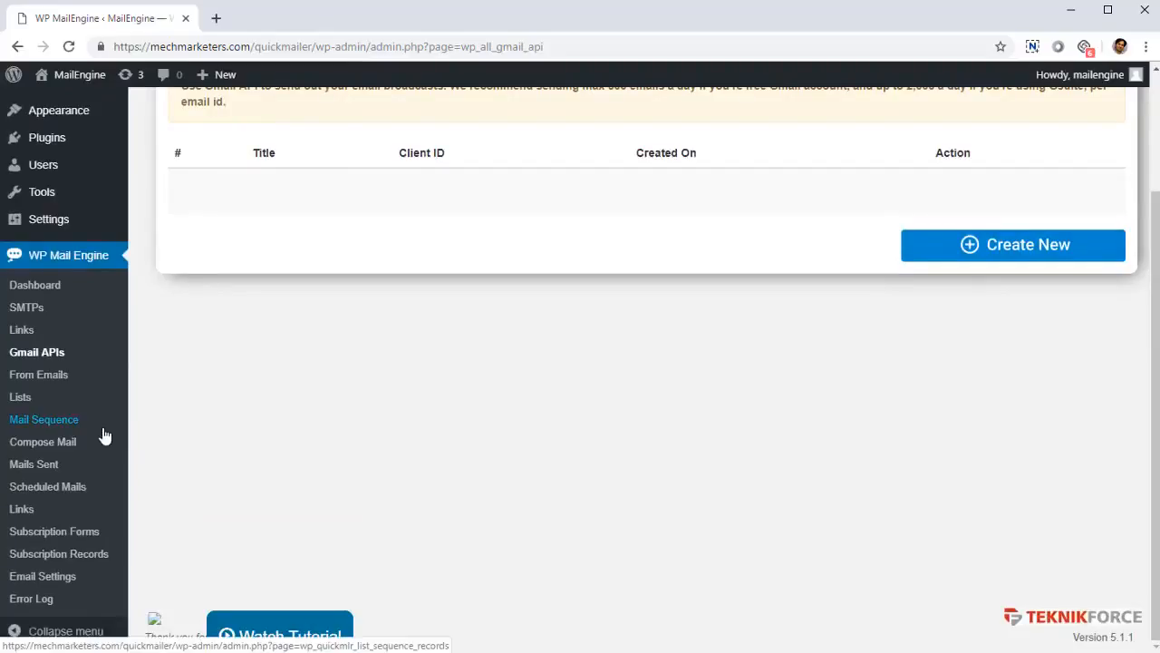
{"action": "scroll", "coordinate": [11, 449], "scroll_direction": "up", "scroll_amount": 3}
{"action": "scroll", "coordinate": [13, 458], "scroll_direction": "down", "scroll_amount": 1}
{"action": "scroll", "coordinate": [36, 460], "scroll_direction": "up", "scroll_amount": 1}
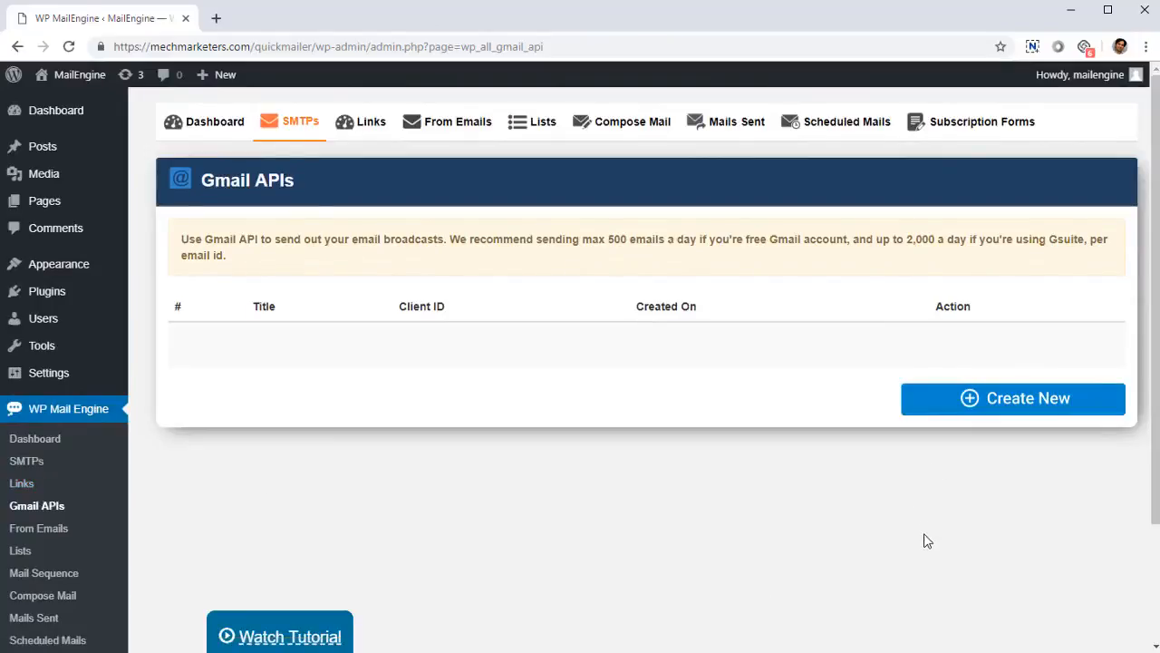
Step: Open the form for composing a new email and set its sender to Test
{"action": "scroll", "coordinate": [634, 363], "scroll_direction": "down", "scroll_amount": 1}
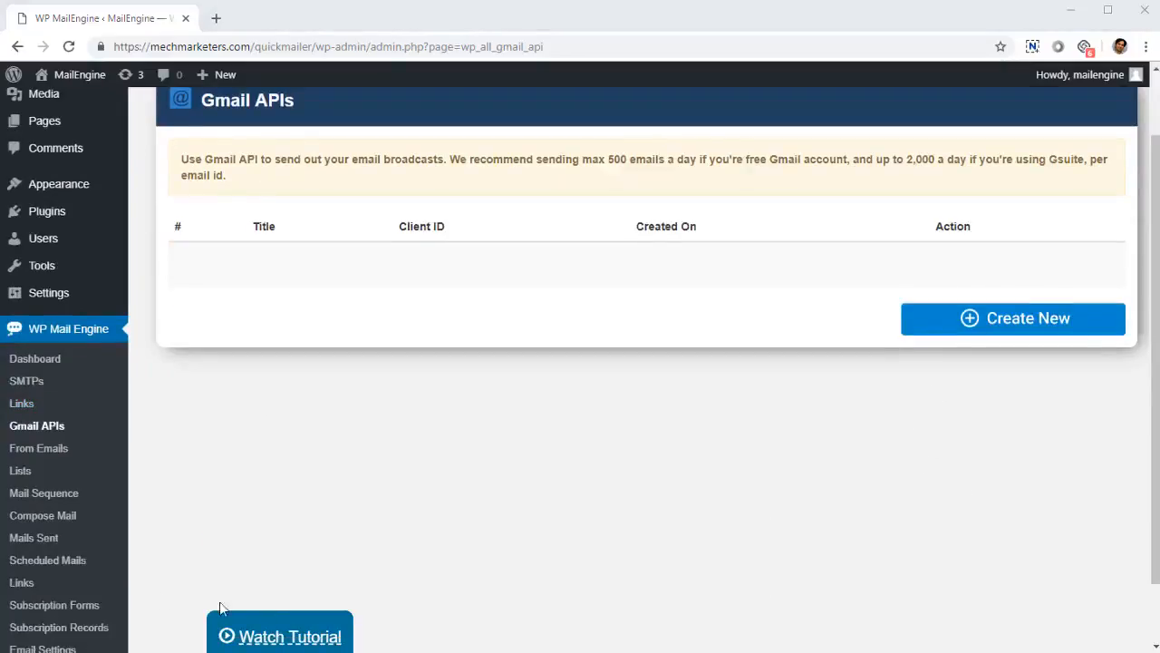
{"action": "left_click", "coordinate": [60, 516]}
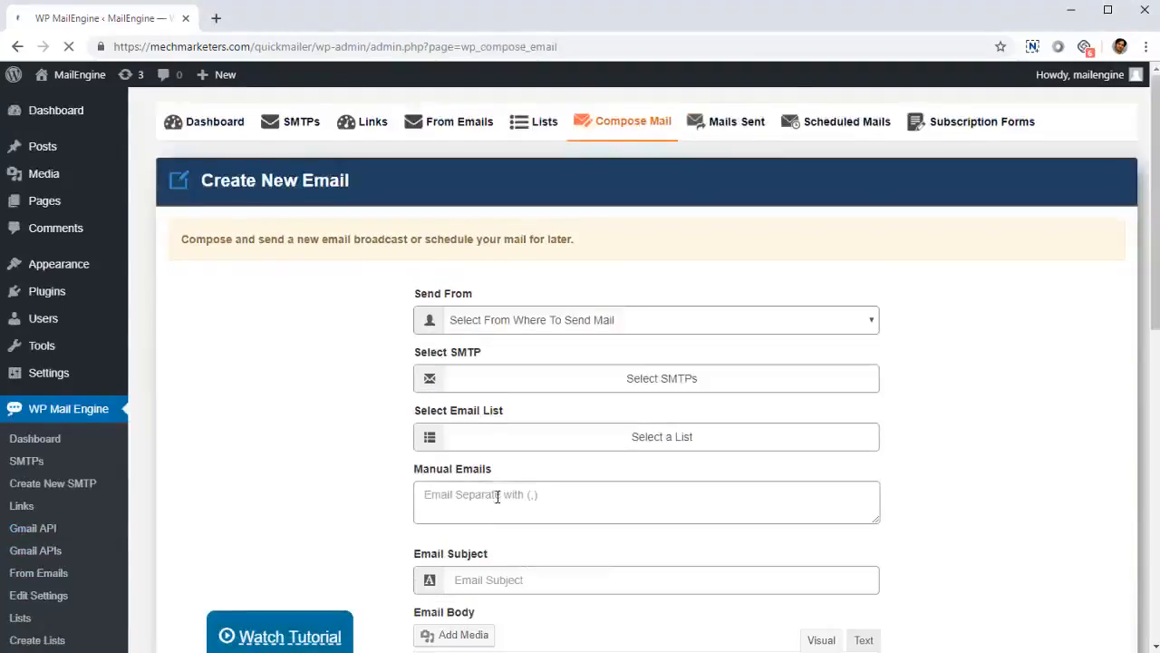
{"action": "scroll", "coordinate": [481, 485], "scroll_direction": "down", "scroll_amount": 5}
{"action": "scroll", "coordinate": [444, 471], "scroll_direction": "down", "scroll_amount": 5}
{"action": "scroll", "coordinate": [381, 462], "scroll_direction": "up", "scroll_amount": 10}
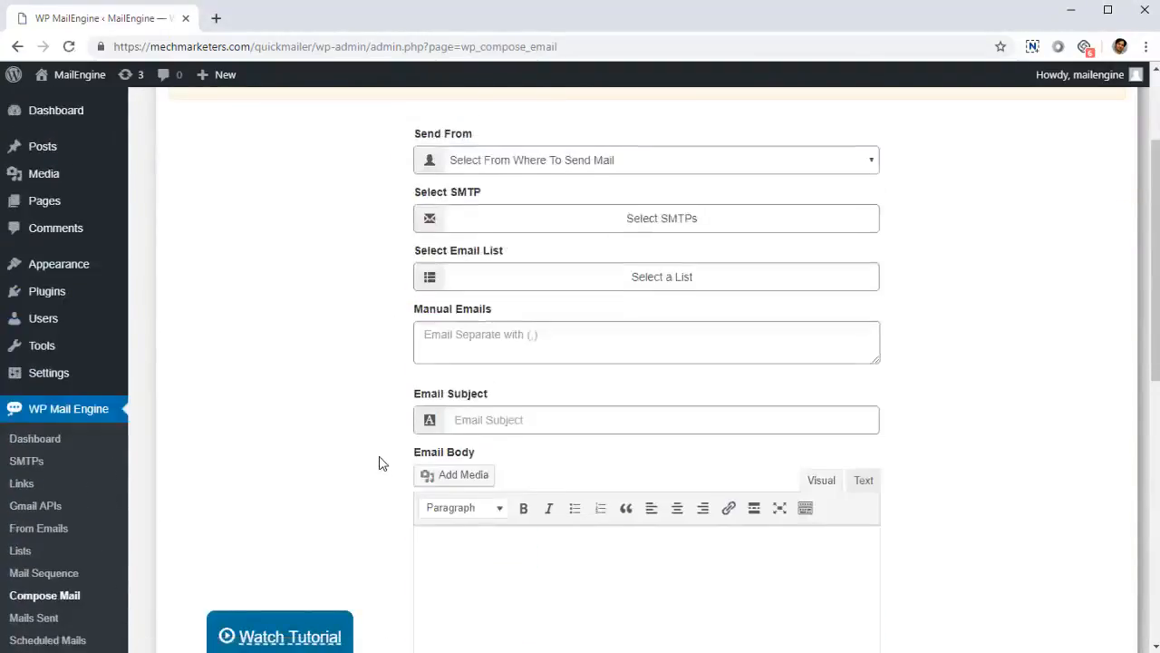
{"action": "left_click", "coordinate": [506, 326]}
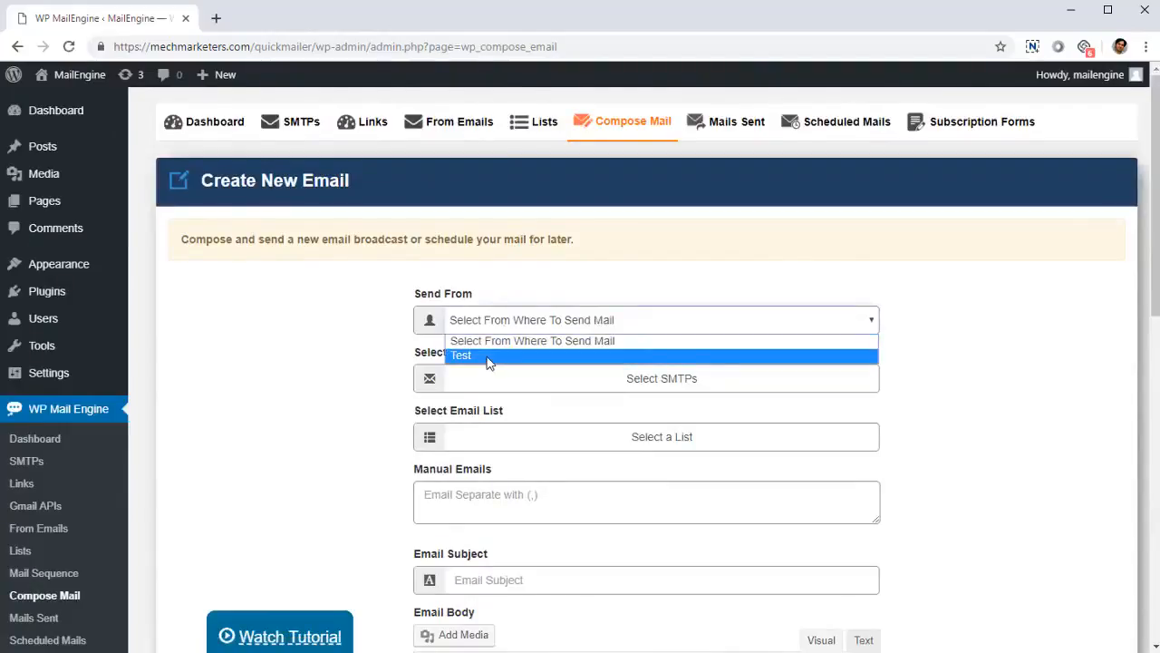
{"action": "left_click", "coordinate": [487, 357]}
Step: Select both WordPress Mail and Gmail as the SMTPs for the email
{"action": "scroll", "coordinate": [489, 363], "scroll_direction": "down", "scroll_amount": 1}
{"action": "left_click", "coordinate": [510, 311]}
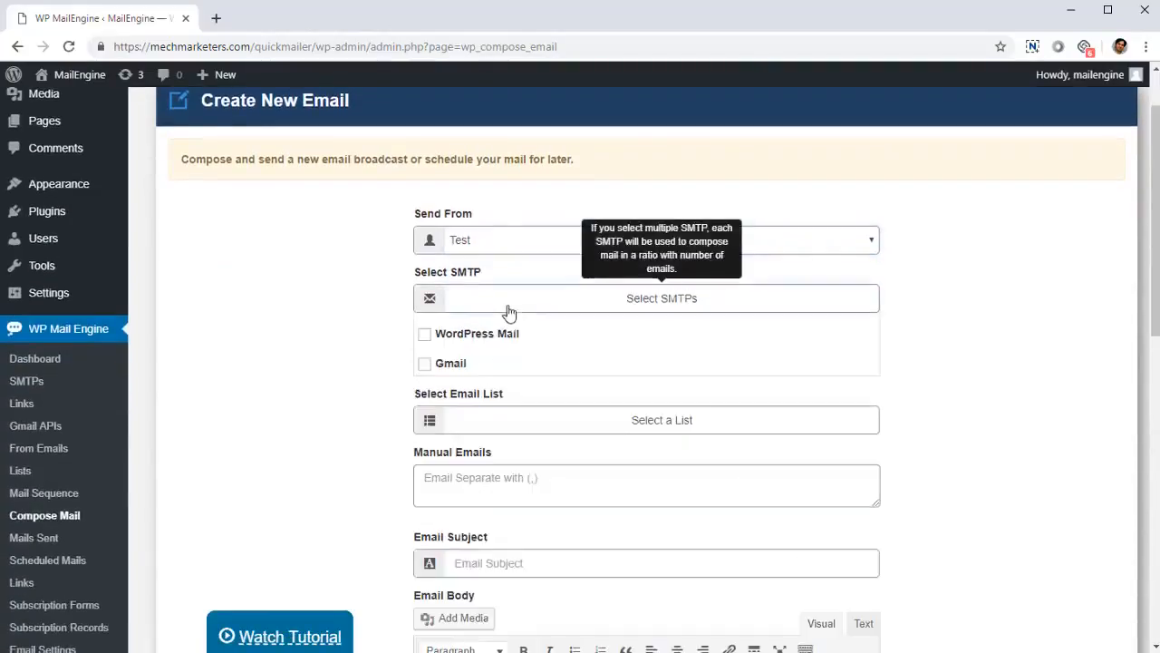
{"action": "left_click", "coordinate": [476, 341]}
{"action": "left_click", "coordinate": [454, 368]}
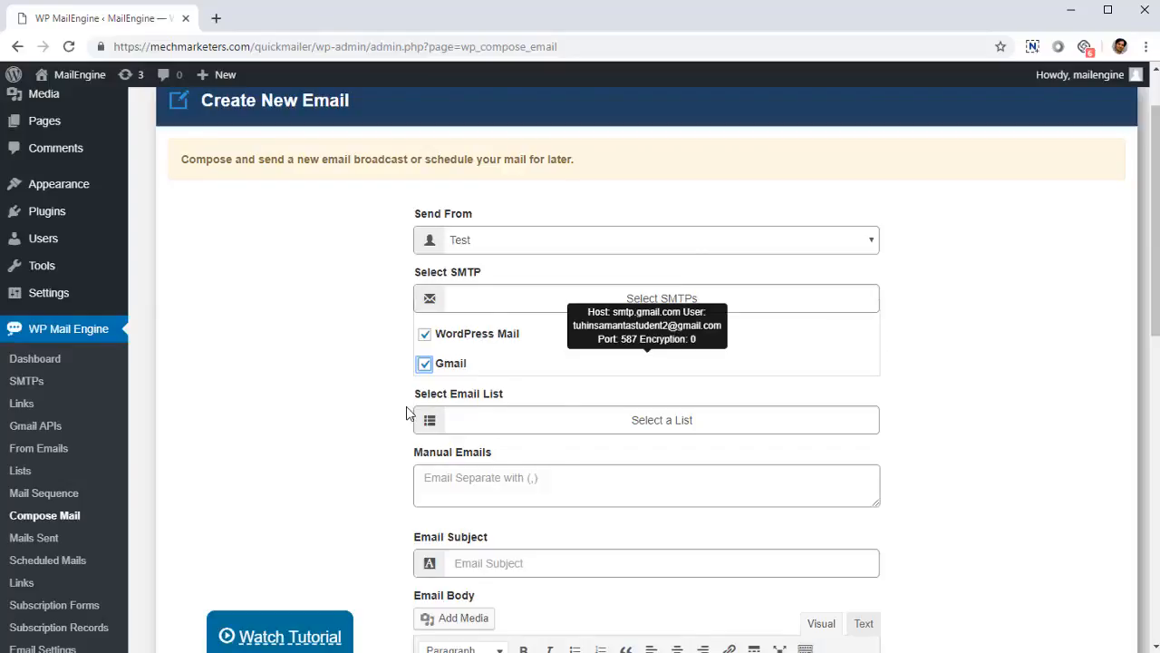
Step: Select only the VisitorsList1 (0 Subscribers) email list, leaving the other two lists unselected
{"action": "scroll", "coordinate": [420, 456], "scroll_direction": "down", "scroll_amount": 1}
{"action": "left_click", "coordinate": [511, 354]}
{"action": "scroll", "coordinate": [489, 426], "scroll_direction": "down", "scroll_amount": 2}
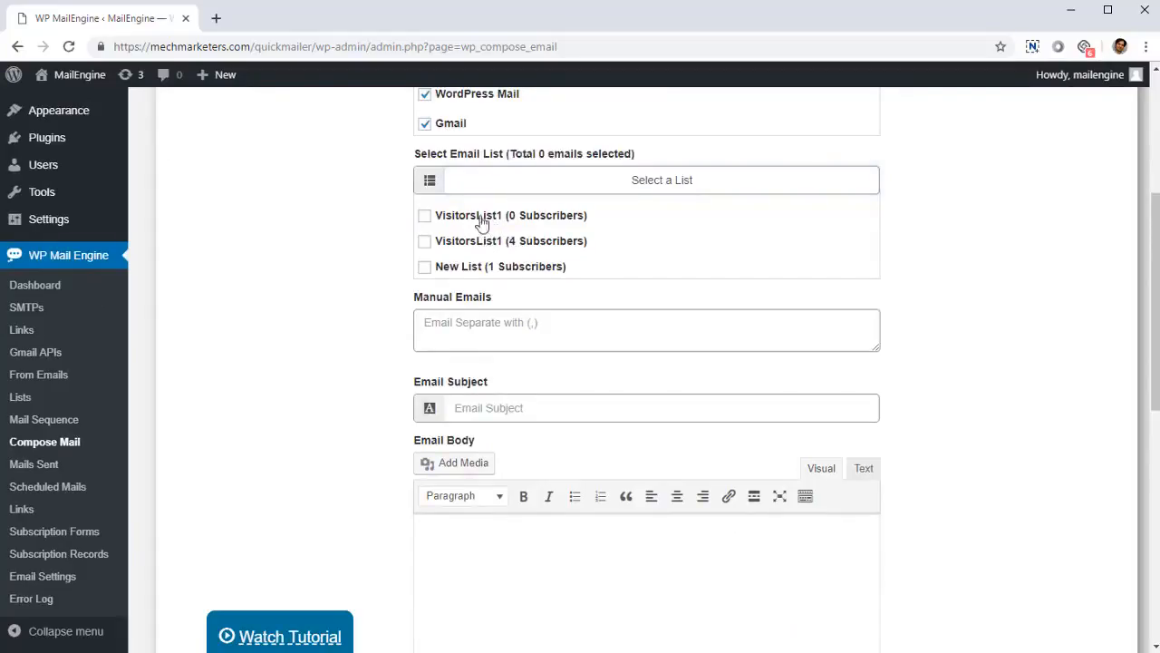
{"action": "left_click", "coordinate": [425, 216]}
{"action": "left_click", "coordinate": [426, 241]}
{"action": "left_click", "coordinate": [426, 268]}
{"action": "left_click", "coordinate": [425, 241]}
{"action": "left_click", "coordinate": [430, 271]}
Step: Enter one recipient's e-mail address in the manual emails field
{"action": "left_click", "coordinate": [466, 342]}
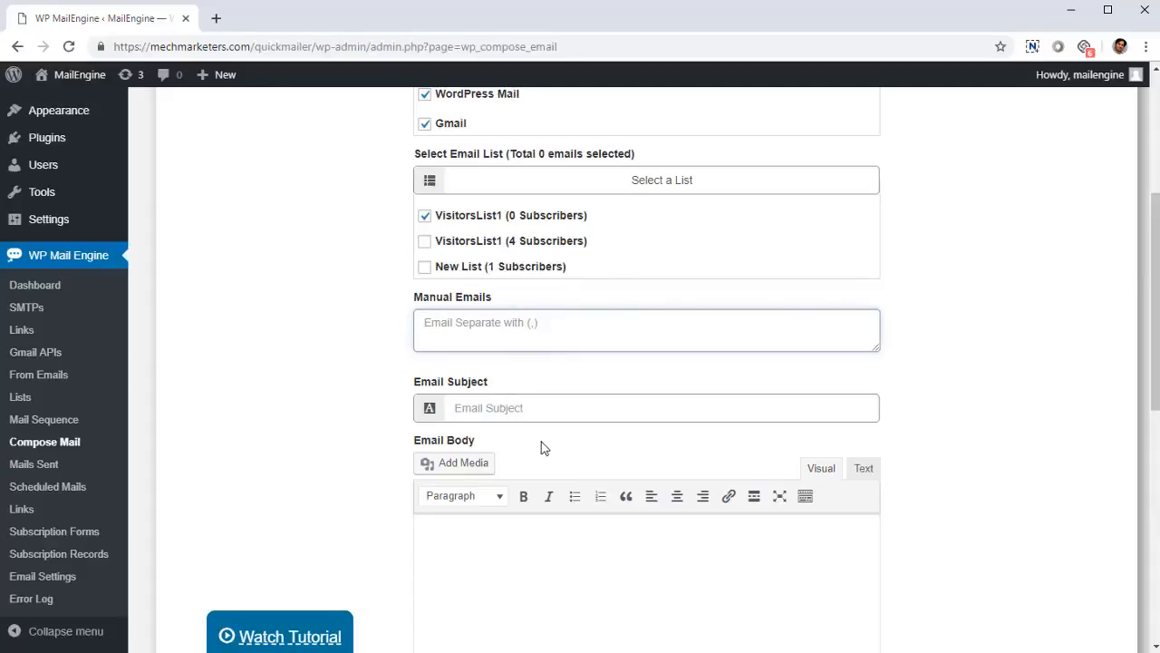
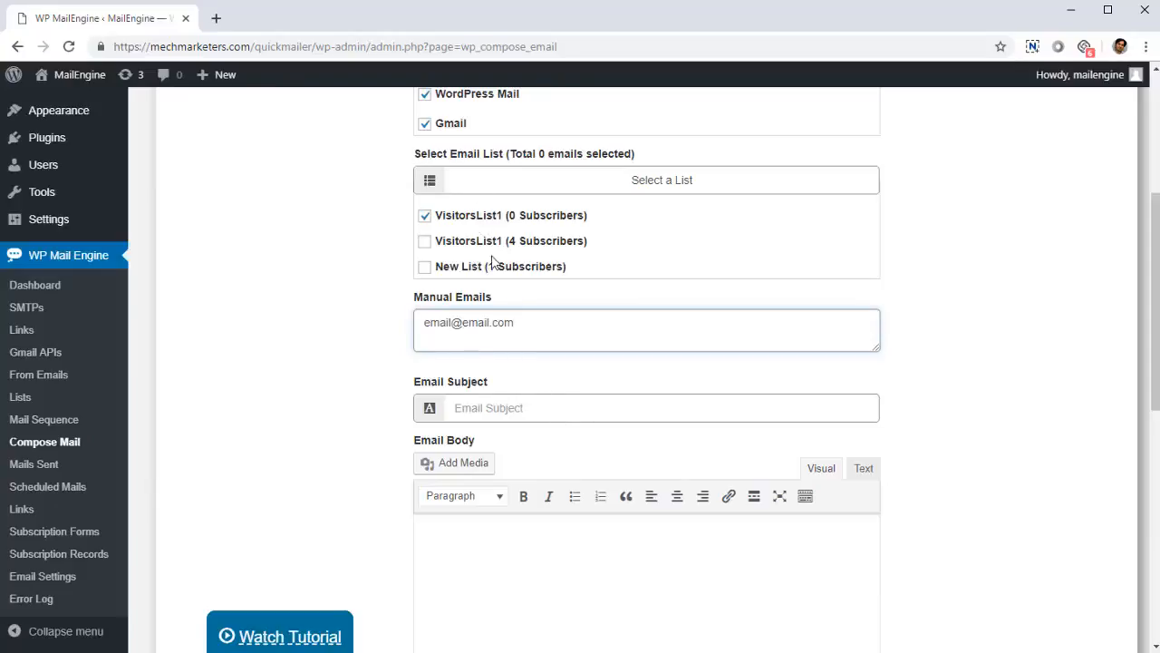
{"action": "left_click_drag", "start_coordinate": [504, 323], "coordinate": [193, 416]}
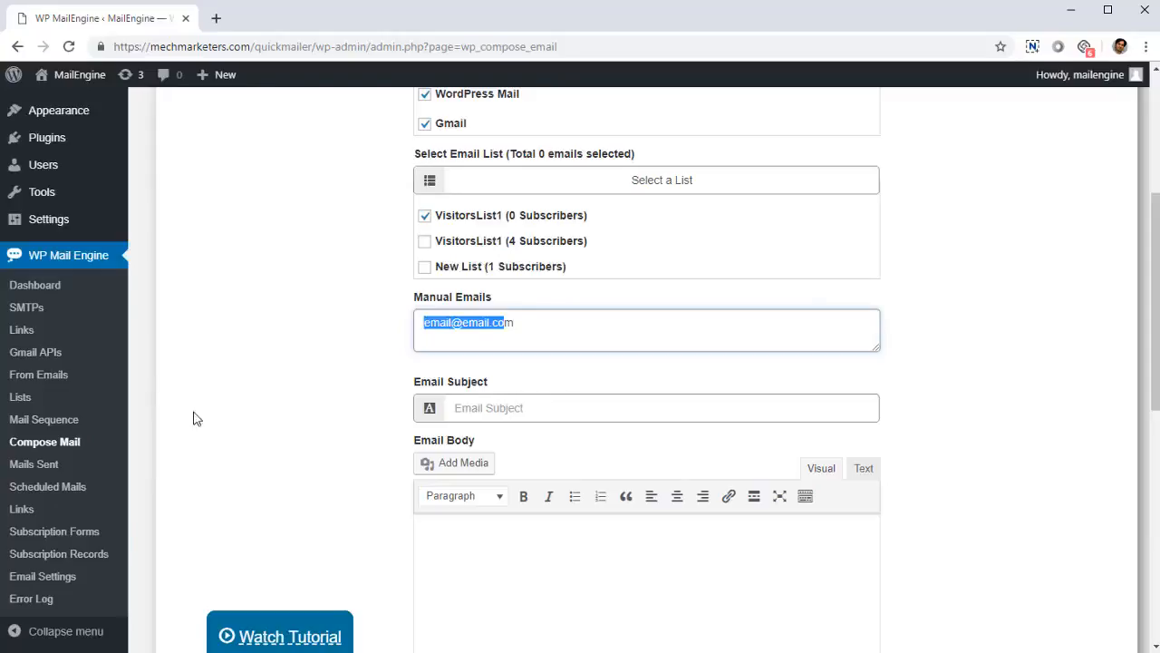
{"action": "left_click_drag", "start_coordinate": [576, 328], "coordinate": [369, 444]}
{"action": "left_click", "coordinate": [551, 336]}
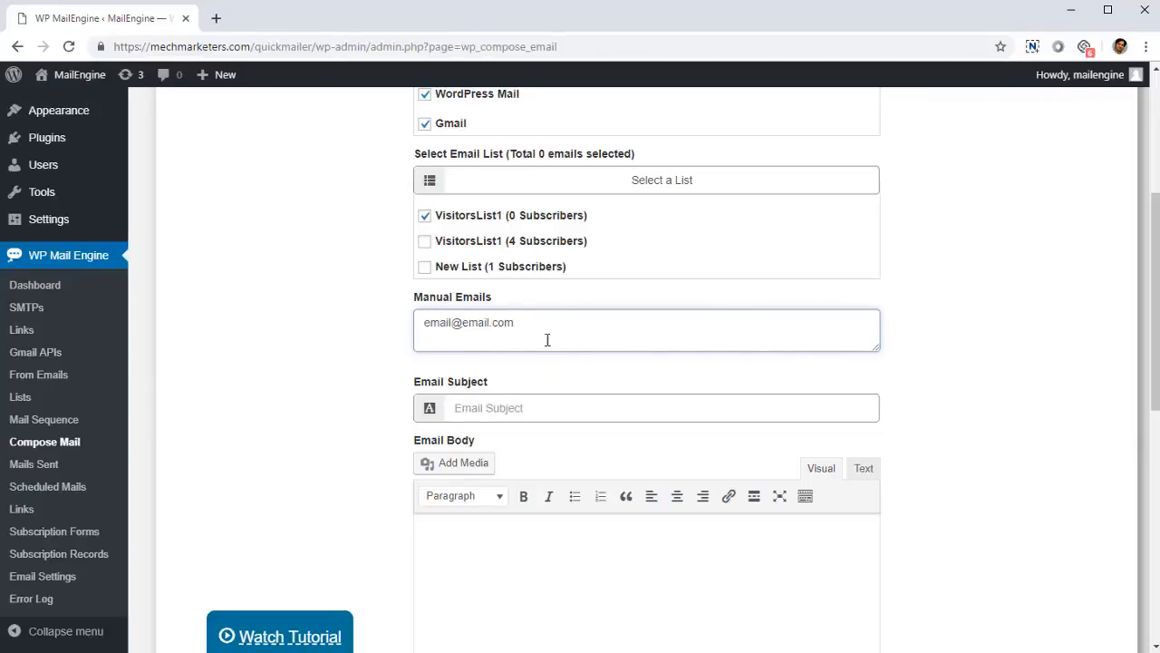
Step: Set the email subject to "This is my fantastic subject live"
{"action": "scroll", "coordinate": [550, 336], "scroll_direction": "down", "scroll_amount": 1}
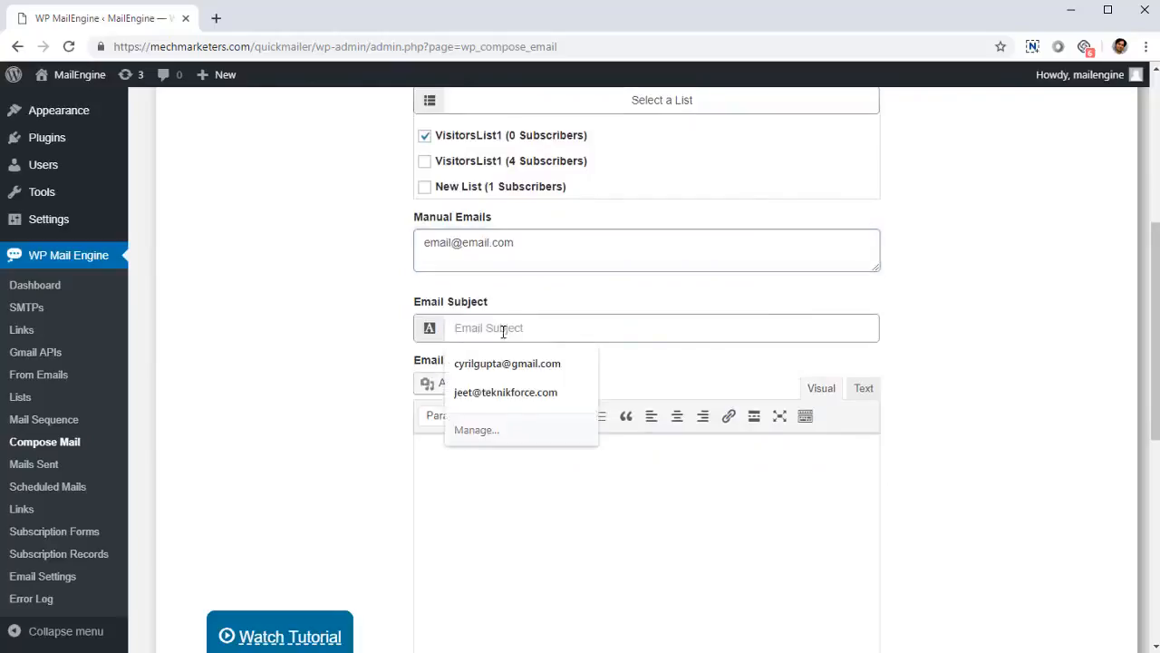
{"action": "type", "text": "This is my"}
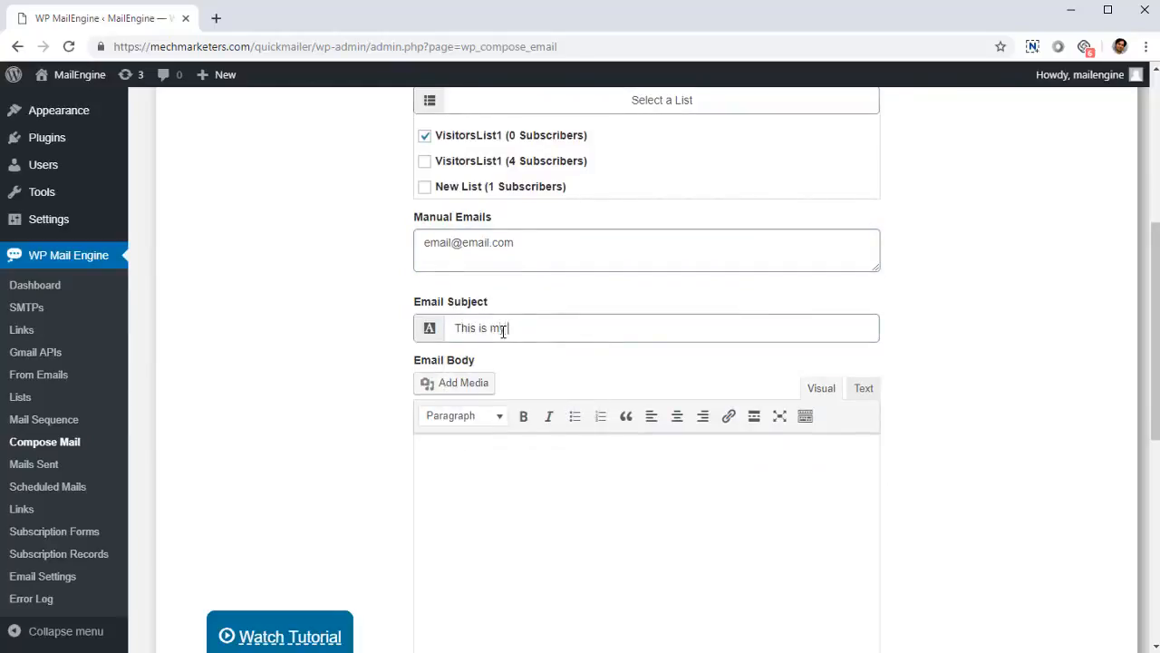
{"action": "type", "text": " fantastic subject line"}
Step: Begin the email body with the greeting "Hi," and start a new paragraph below it
{"action": "scroll", "coordinate": [595, 238], "scroll_direction": "down", "scroll_amount": 3}
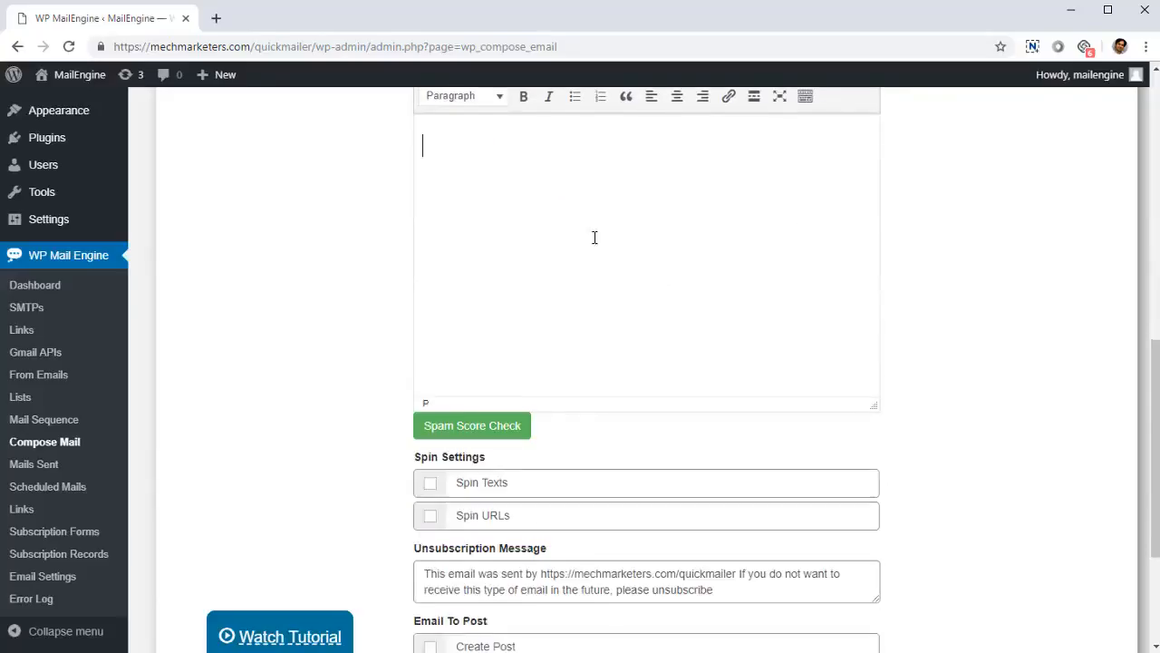
{"action": "scroll", "coordinate": [689, 447], "scroll_direction": "up", "scroll_amount": 3}
{"action": "left_click", "coordinate": [679, 460]}
{"action": "type", "text": "Hi,"}
{"action": "key", "text": "Return"}
{"action": "key", "text": "Return"}
{"action": "key", "text": "BackSpace"}
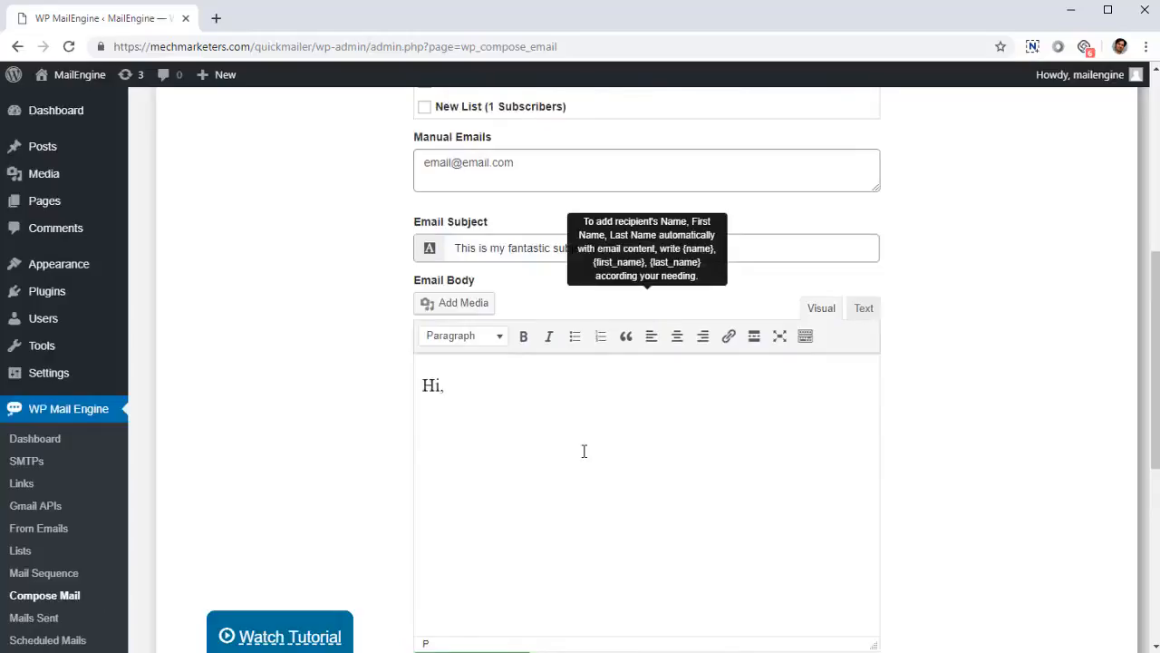
Step: Add a bold line reading "I am a bold text" below the greeting, then end the bold formatting
{"action": "key", "text": "ctrl+b"}
{"action": "type", "text": "I am a bold fo"}
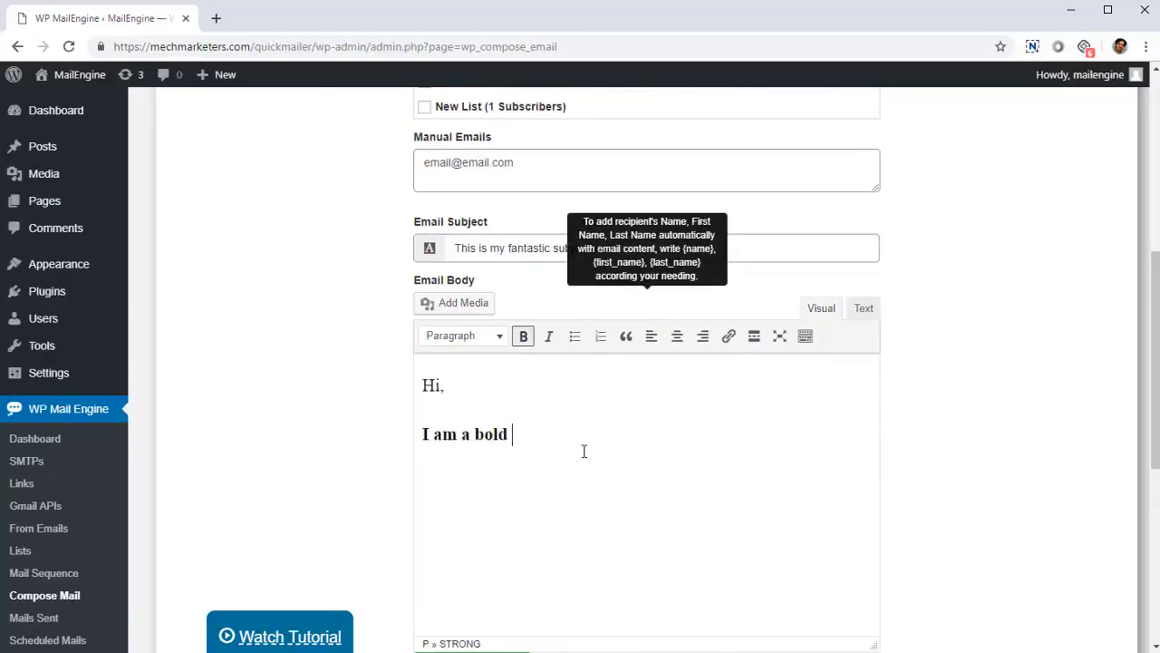
{"action": "key", "text": "BackSpace"}
{"action": "key", "text": "BackSpace"}
{"action": "type", "text": "text"}
{"action": "key", "text": "Return"}
{"action": "key", "text": "ctrl+b"}
Step: Add an italic line reading "I am italic" below the bold text and end the italic formatting
{"action": "key", "text": "ctrl+i"}
{"action": "type", "text": "I am itatli"}
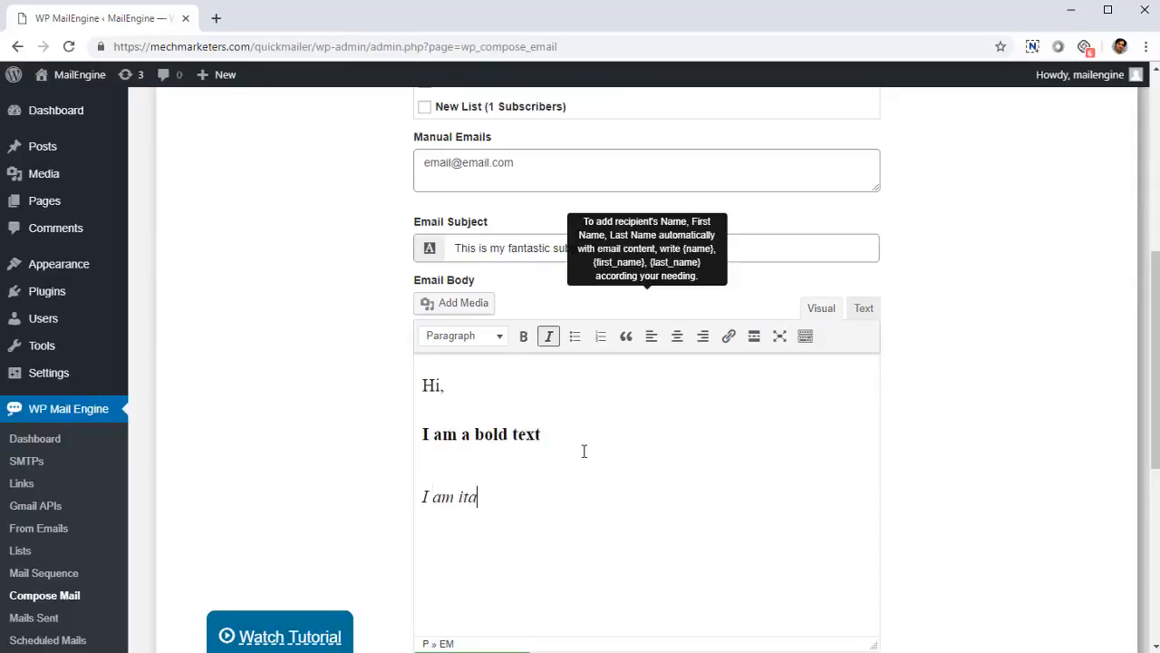
{"action": "key", "text": "BackSpace"}
{"action": "key", "text": "BackSpace"}
{"action": "key", "text": "BackSpace"}
{"action": "type", "text": "lic"}
{"action": "key", "text": "Return"}
{"action": "key", "text": "ctrl+i"}
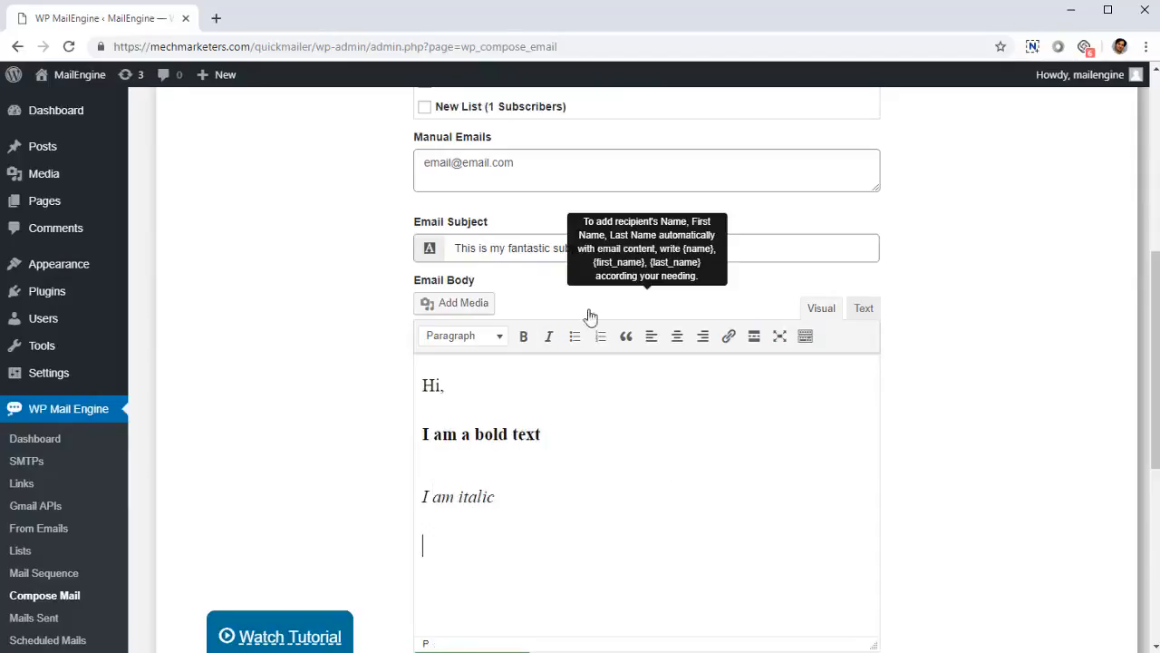
Step: Add a bulleted list item reading "This is a list" below the italic line
{"action": "left_click", "coordinate": [577, 345]}
{"action": "type", "text": "This is a"}
{"action": "key", "text": "BackSpace"}
{"action": "key", "text": "BackSpace"}
{"action": "key", "text": "BackSpace"}
{"action": "key", "text": "BackSpace"}
{"action": "key", "text": "BackSpace"}
{"action": "key", "text": "BackSpace"}
{"action": "key", "text": "BackSpace"}
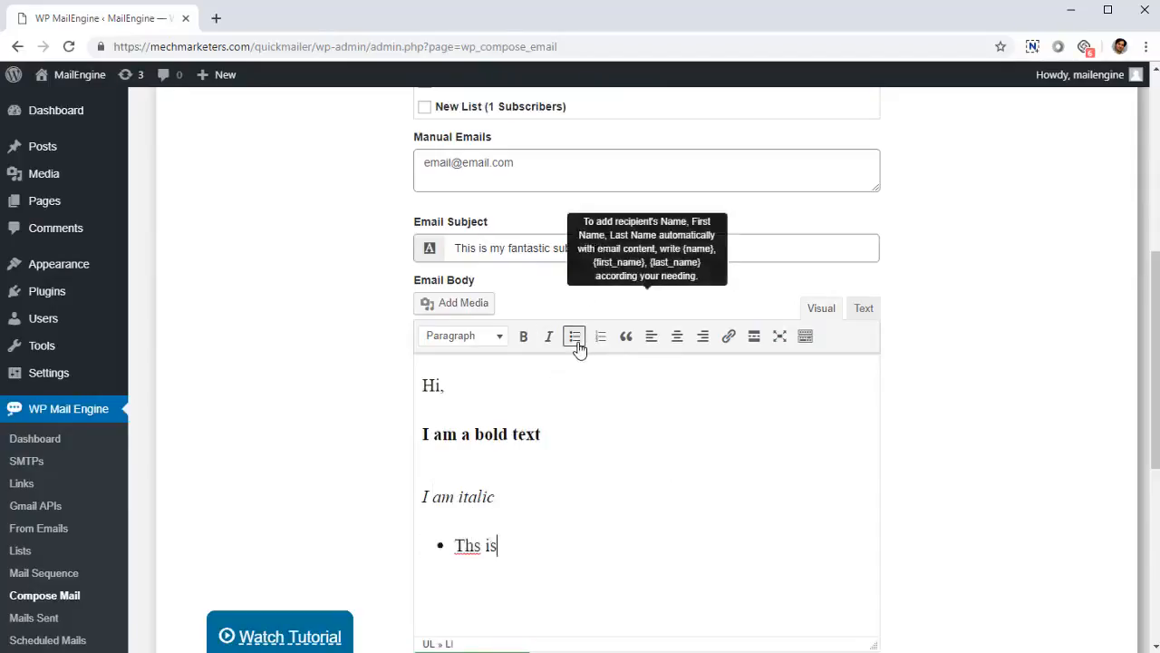
{"action": "type", "text": "is is a list"}
{"action": "key", "text": "Return"}
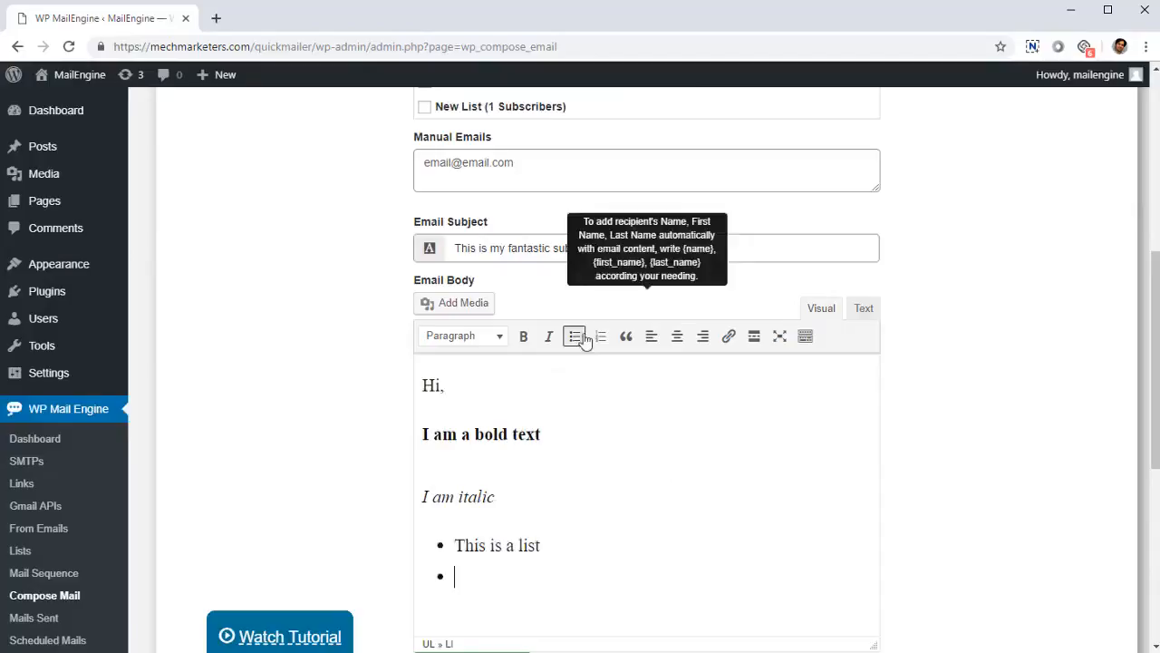
Step: End the bulleted list and add a plain paragraph reading "Smaller" below it
{"action": "key", "text": "BackSpace"}
{"action": "key", "text": "Return"}
{"action": "key", "text": "Return"}
{"action": "type", "text": "Tmaller"}
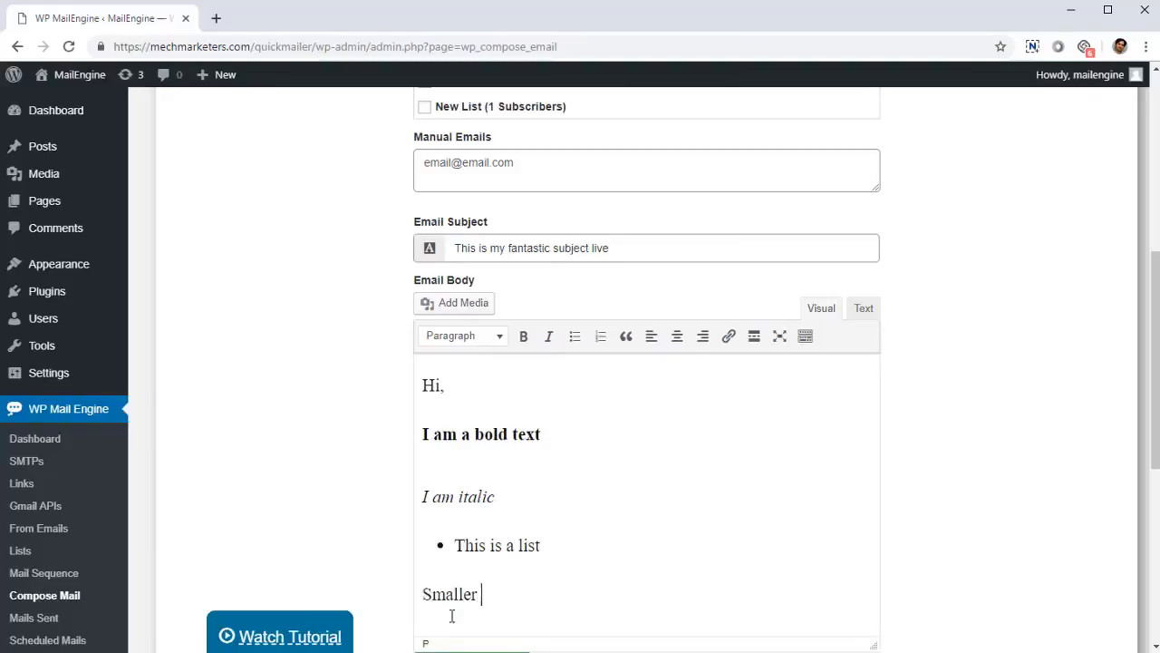
Step: Look over the paragraph and heading styles available for the word "Smaller" without applying one
{"action": "double_click", "coordinate": [451, 597]}
{"action": "left_click", "coordinate": [494, 342]}
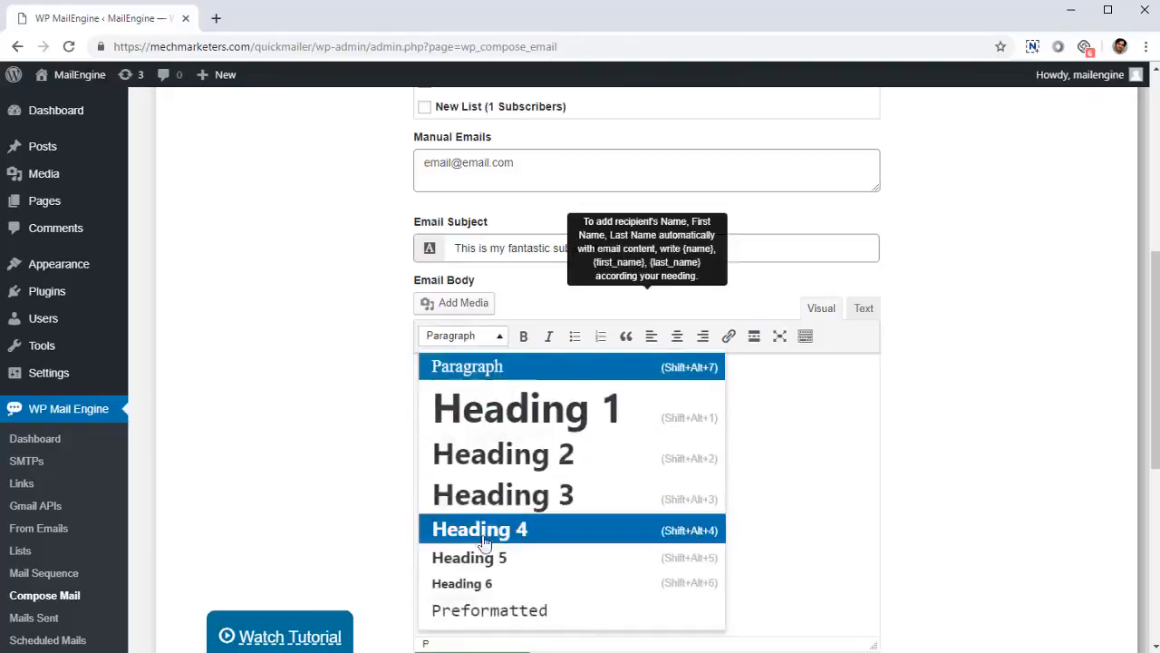
{"action": "scroll", "coordinate": [477, 612], "scroll_direction": "down", "scroll_amount": 3}
{"action": "scroll", "coordinate": [236, 300], "scroll_direction": "up", "scroll_amount": 2}
{"action": "left_click", "coordinate": [237, 301]}
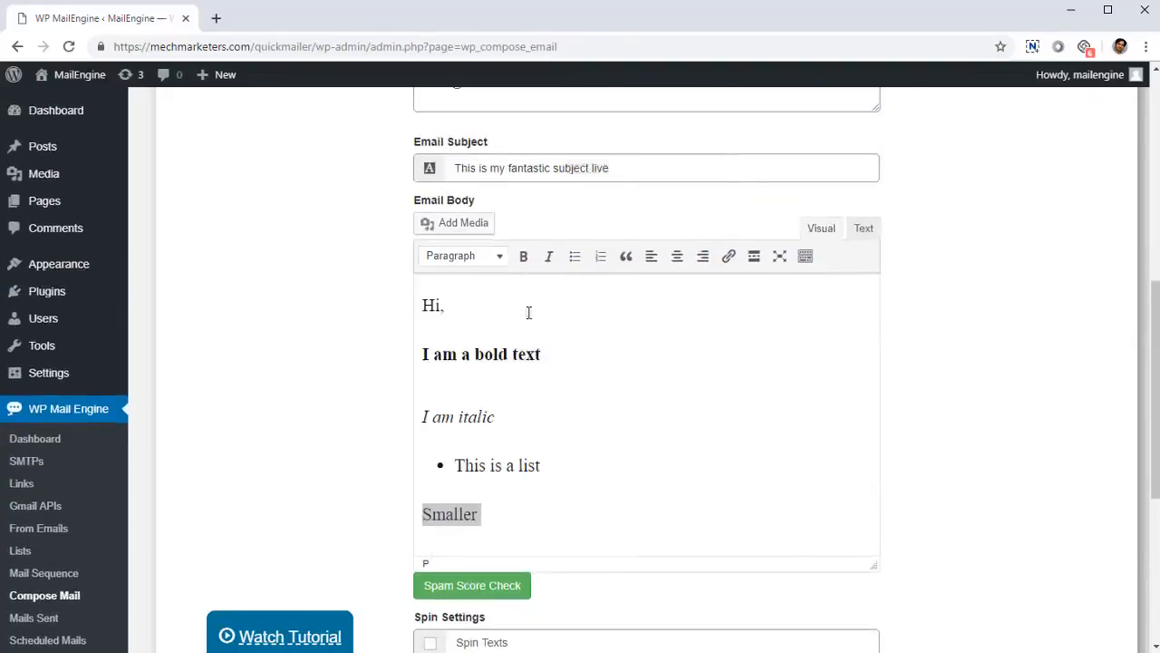
{"action": "left_click", "coordinate": [600, 453]}
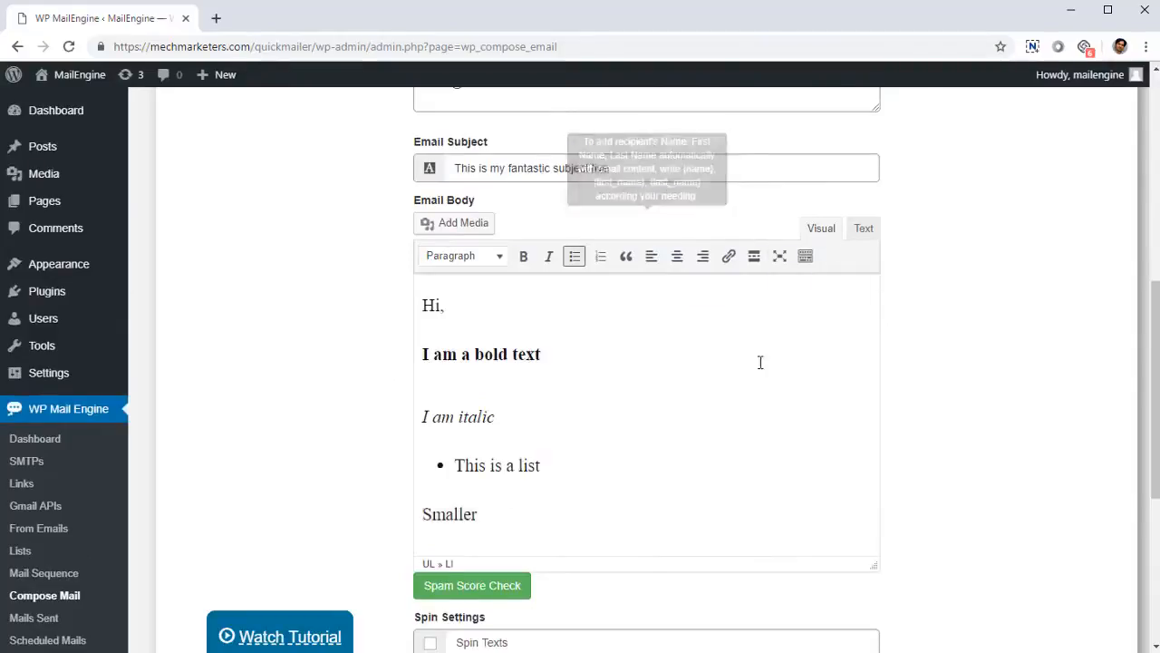
Step: Examine the HTML source of the email body, then return to the visual editor
{"action": "left_click", "coordinate": [864, 229]}
{"action": "left_click_drag", "start_coordinate": [515, 453], "coordinate": [405, 341]}
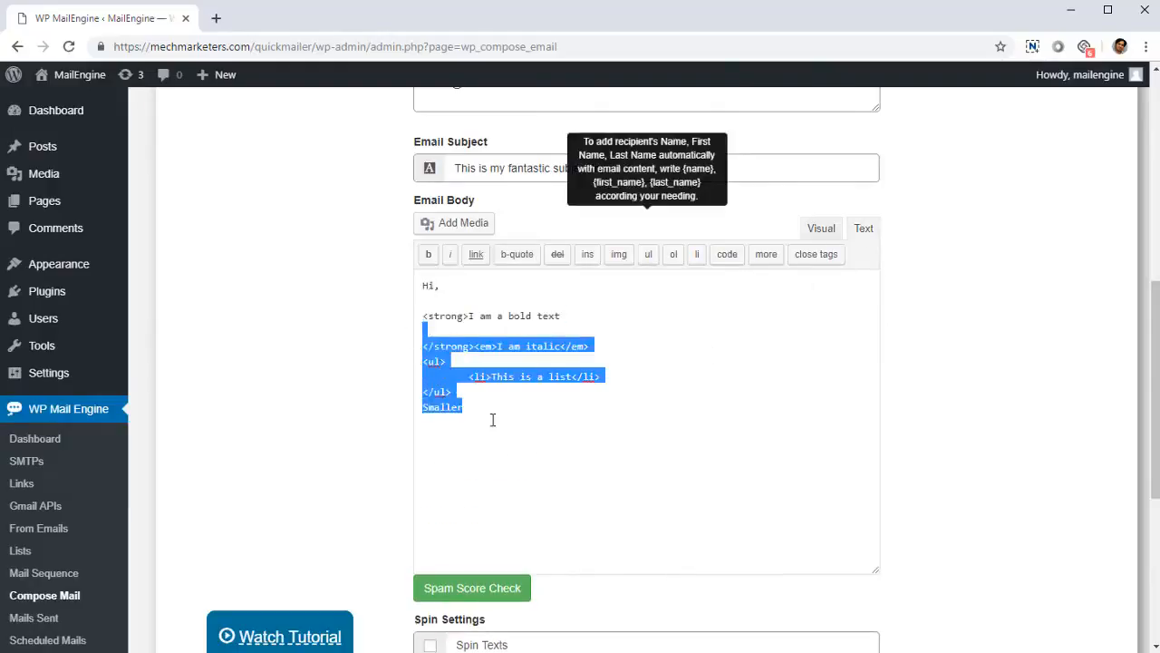
{"action": "left_click", "coordinate": [471, 417]}
{"action": "mouse_move", "coordinate": [470, 417]}
{"action": "left_mouse_down"}
{"action": "mouse_move", "coordinate": [402, 336]}
{"action": "mouse_move", "coordinate": [463, 419]}
{"action": "left_mouse_up"}
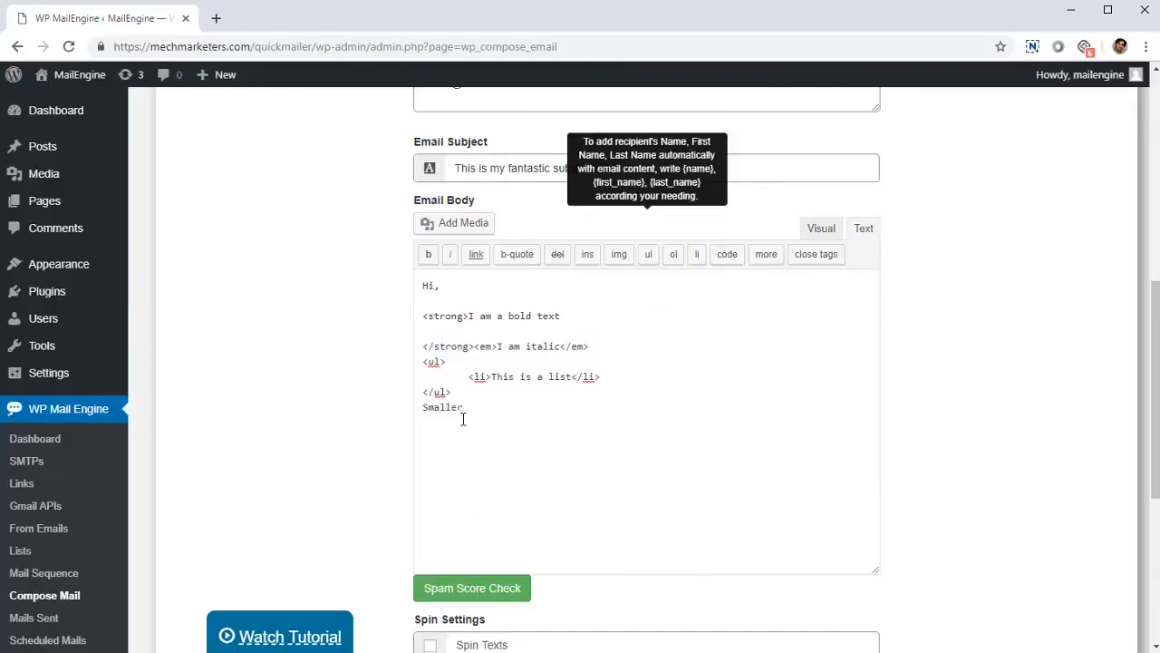
{"action": "scroll", "coordinate": [526, 480], "scroll_direction": "down", "scroll_amount": 1}
{"action": "scroll", "coordinate": [549, 384], "scroll_direction": "up", "scroll_amount": 1}
{"action": "left_click", "coordinate": [823, 228]}
Step: Enable Spin Texts in the email's spin settings
{"action": "scroll", "coordinate": [796, 263], "scroll_direction": "down", "scroll_amount": 3}
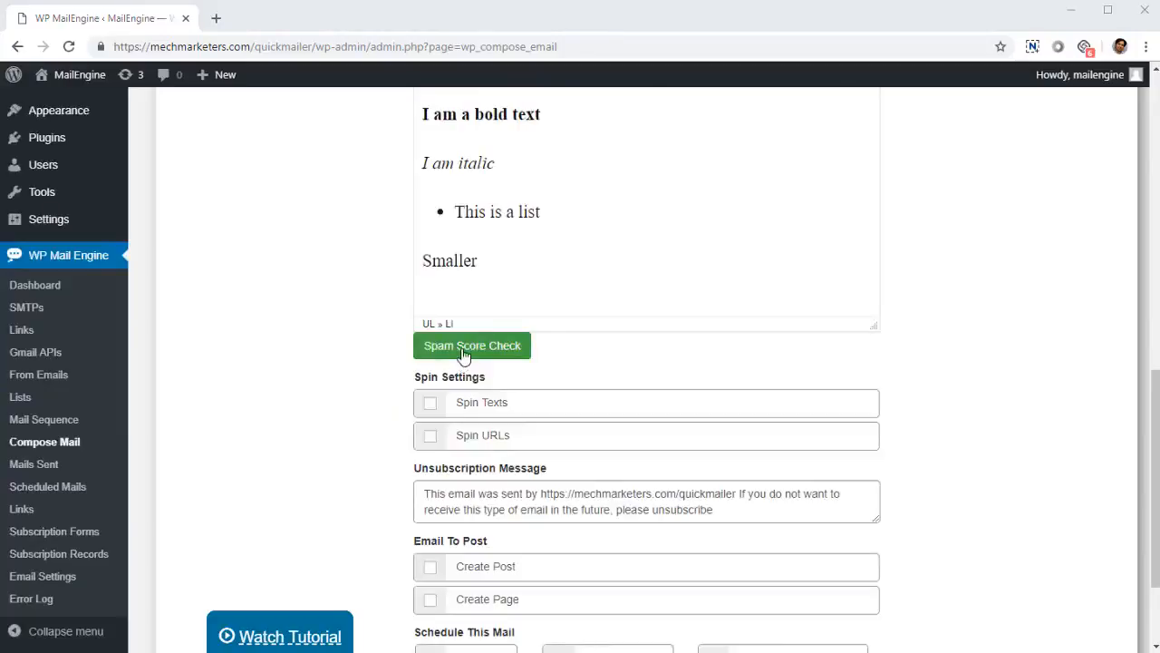
{"action": "scroll", "coordinate": [467, 435], "scroll_direction": "up", "scroll_amount": 1}
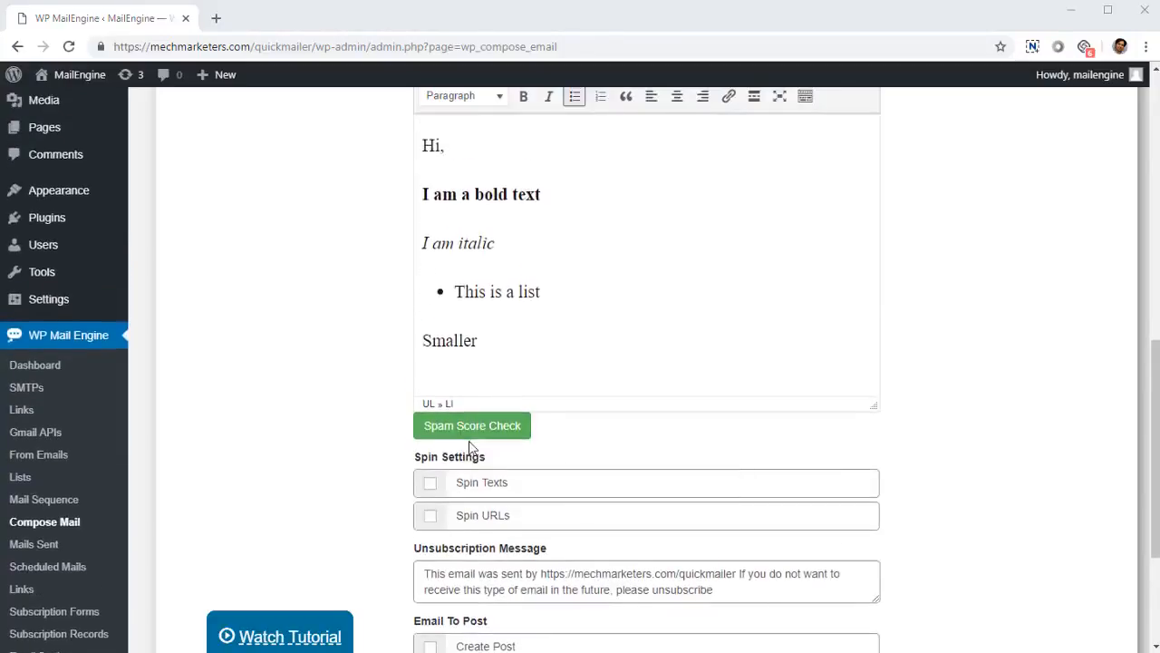
{"action": "scroll", "coordinate": [471, 454], "scroll_direction": "down", "scroll_amount": 2}
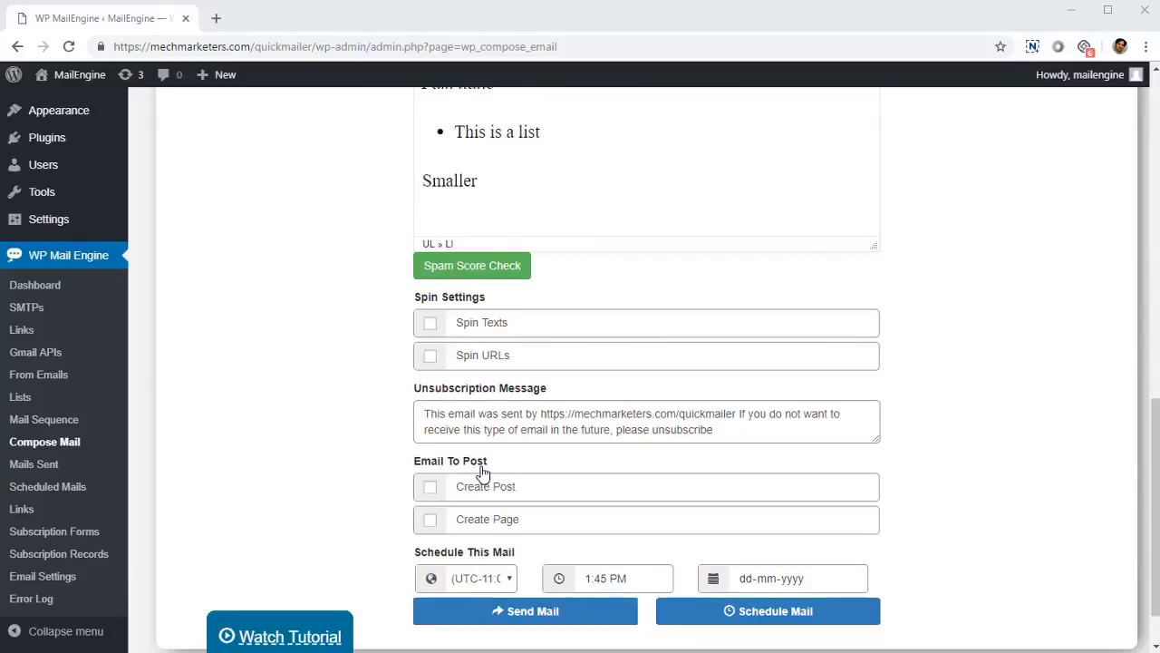
{"action": "scroll", "coordinate": [477, 440], "scroll_direction": "down", "scroll_amount": 1}
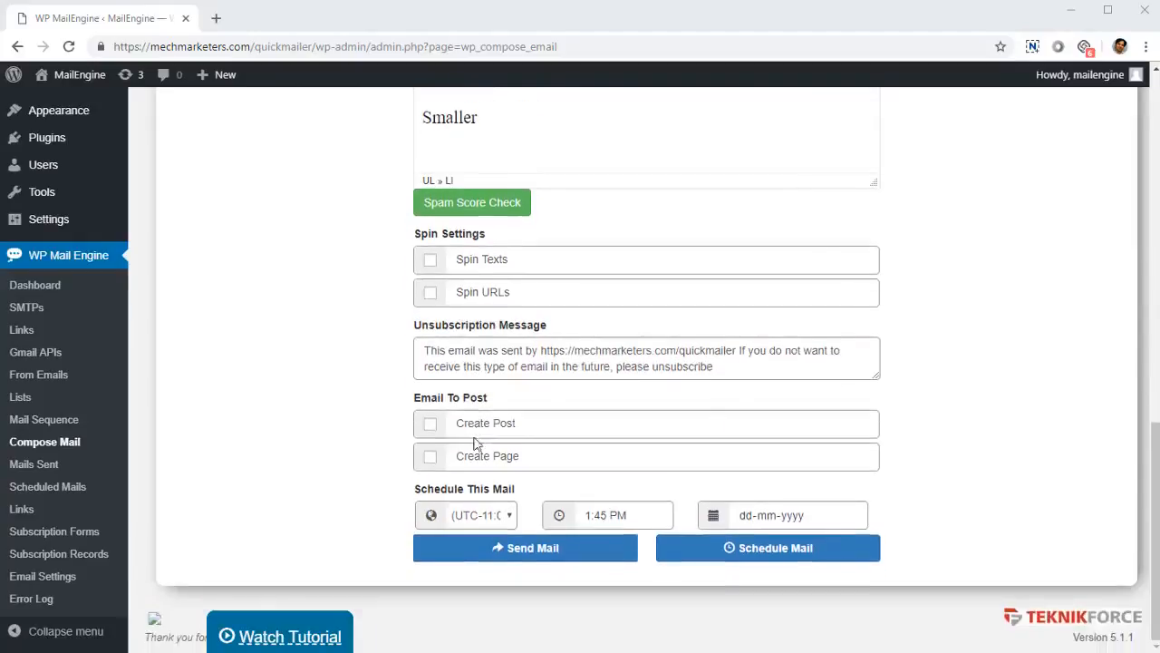
{"action": "left_click", "coordinate": [430, 260]}
{"action": "scroll", "coordinate": [523, 366], "scroll_direction": "up", "scroll_amount": 2}
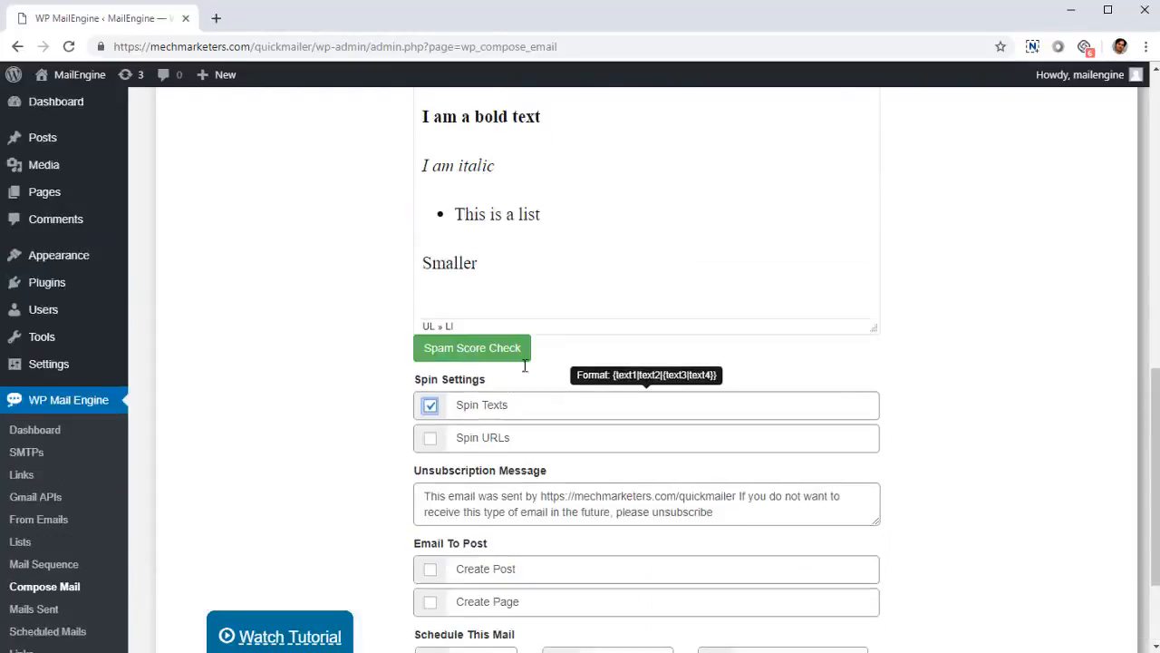
Step: Replace the email body with spin-format sample text, beginning with "{Hey how are you doing? | How are you today?}" and ending with "My name"
{"action": "scroll", "coordinate": [535, 358], "scroll_direction": "up", "scroll_amount": 1}
{"action": "left_click_drag", "start_coordinate": [511, 370], "coordinate": [393, 217]}
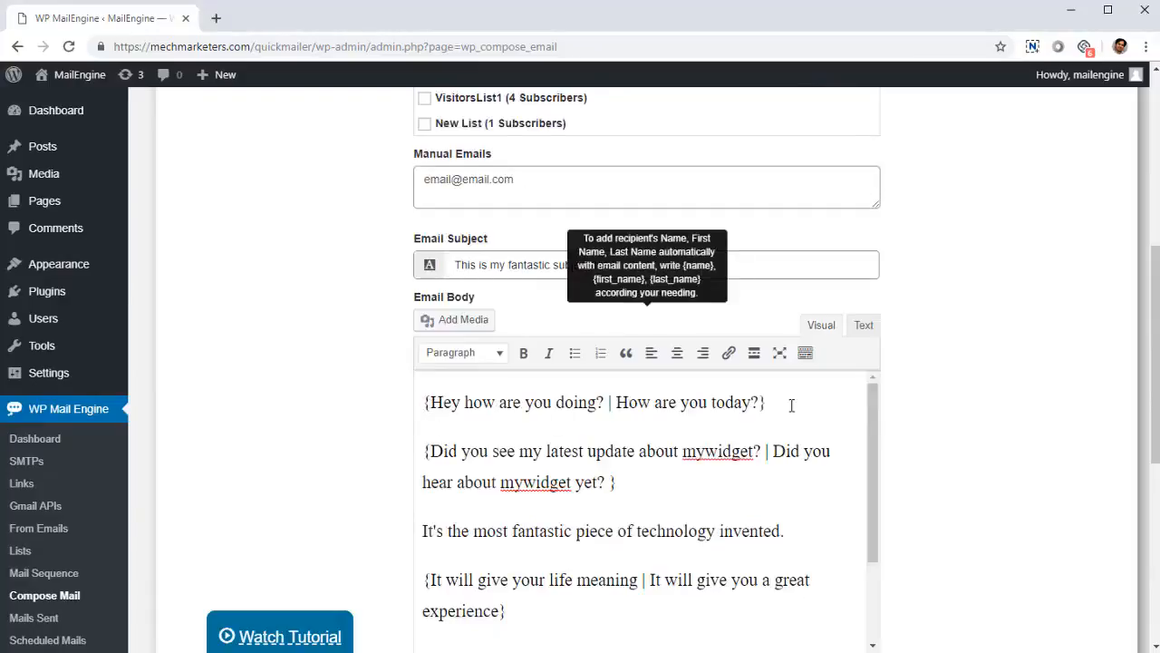
{"action": "double_click", "coordinate": [609, 401]}
{"action": "left_click", "coordinate": [464, 401]}
Step: Read through the bracketed spin alternatives in the email body, from the greeting line to the sign-off
{"action": "scroll", "coordinate": [528, 457], "scroll_direction": "down", "scroll_amount": 2}
{"action": "scroll", "coordinate": [526, 460], "scroll_direction": "up", "scroll_amount": 2}
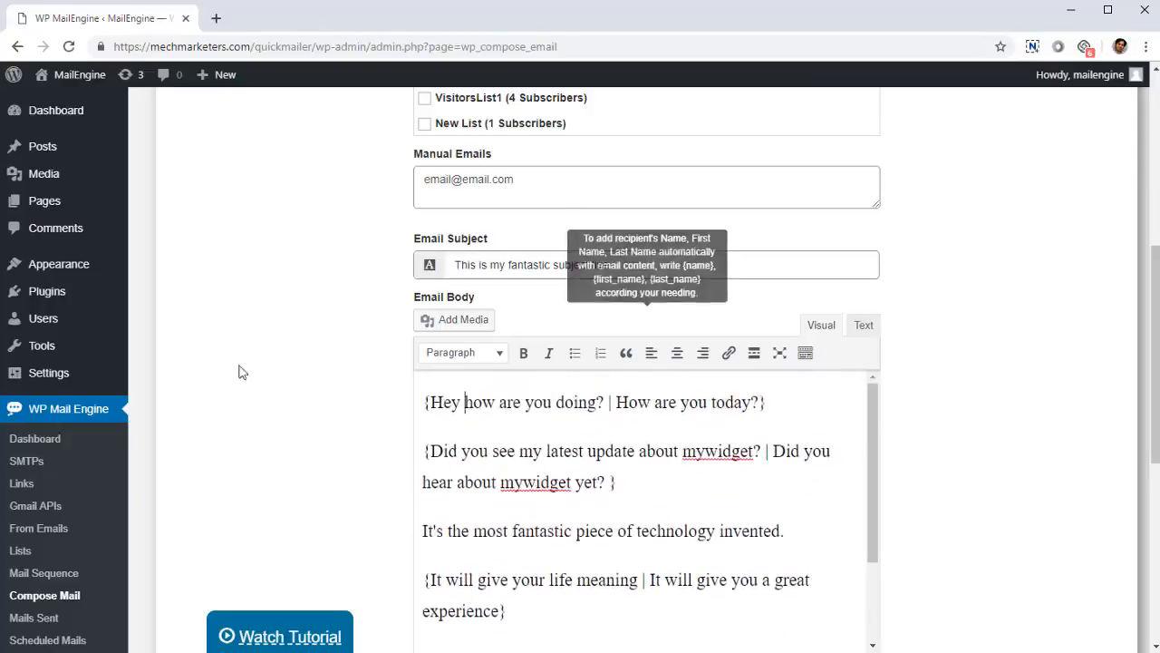
{"action": "scroll", "coordinate": [620, 428], "scroll_direction": "down", "scroll_amount": 1}
{"action": "scroll", "coordinate": [500, 425], "scroll_direction": "down", "scroll_amount": 2}
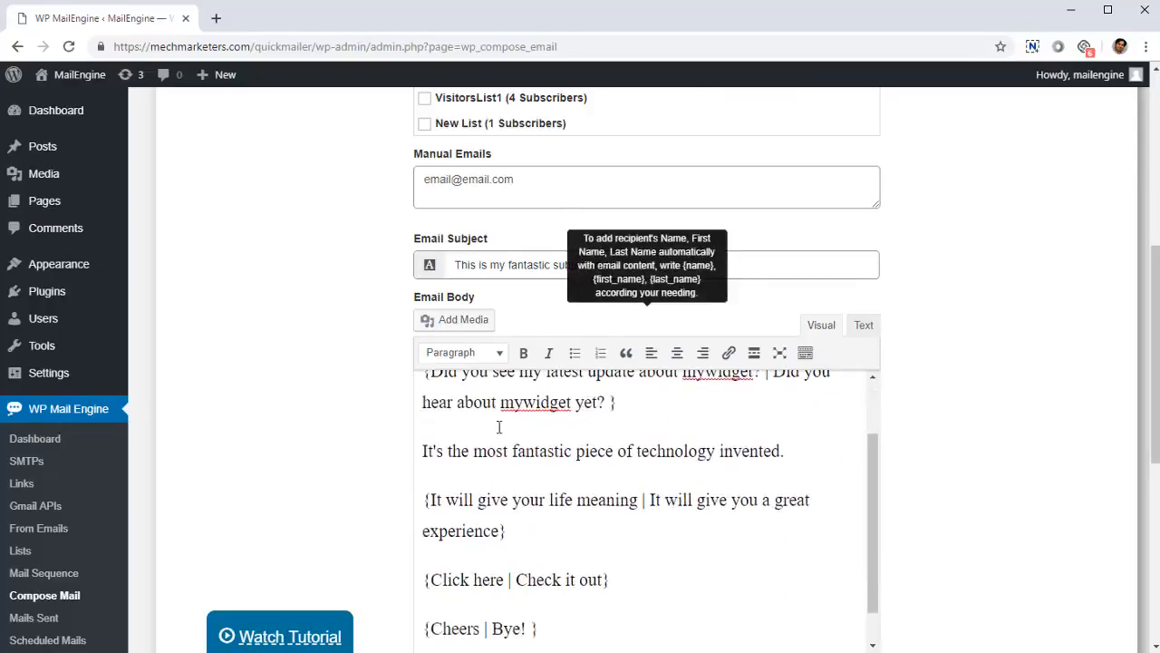
{"action": "scroll", "coordinate": [515, 451], "scroll_direction": "up", "scroll_amount": 3}
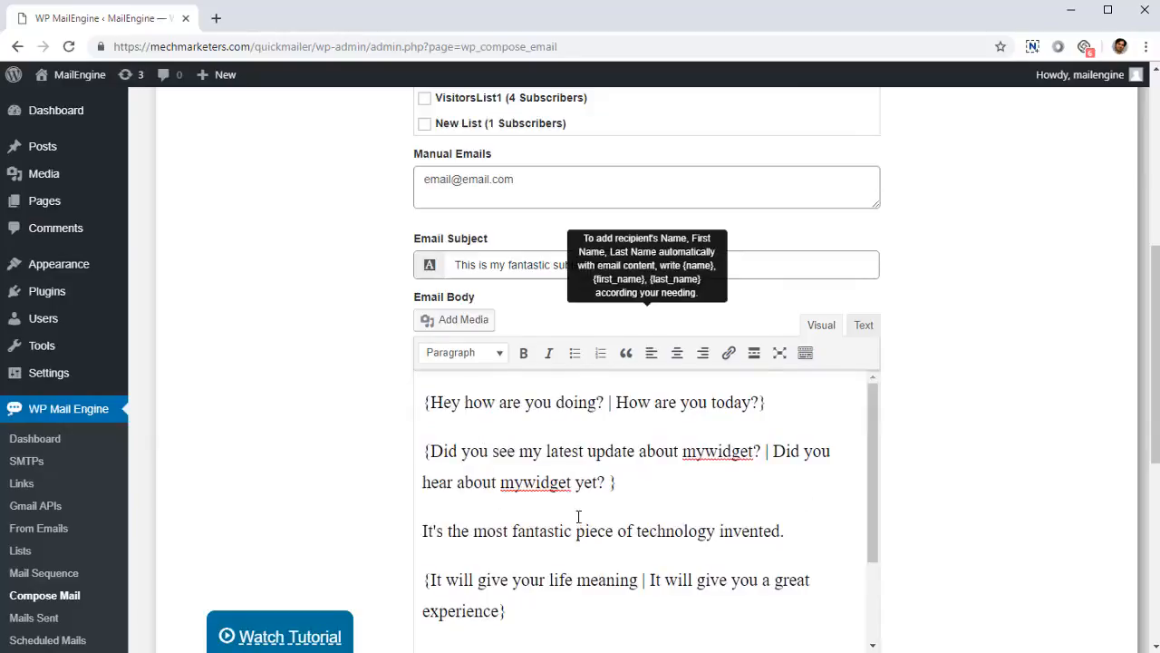
{"action": "left_click", "coordinate": [497, 405]}
{"action": "scroll", "coordinate": [718, 523], "scroll_direction": "down", "scroll_amount": 2}
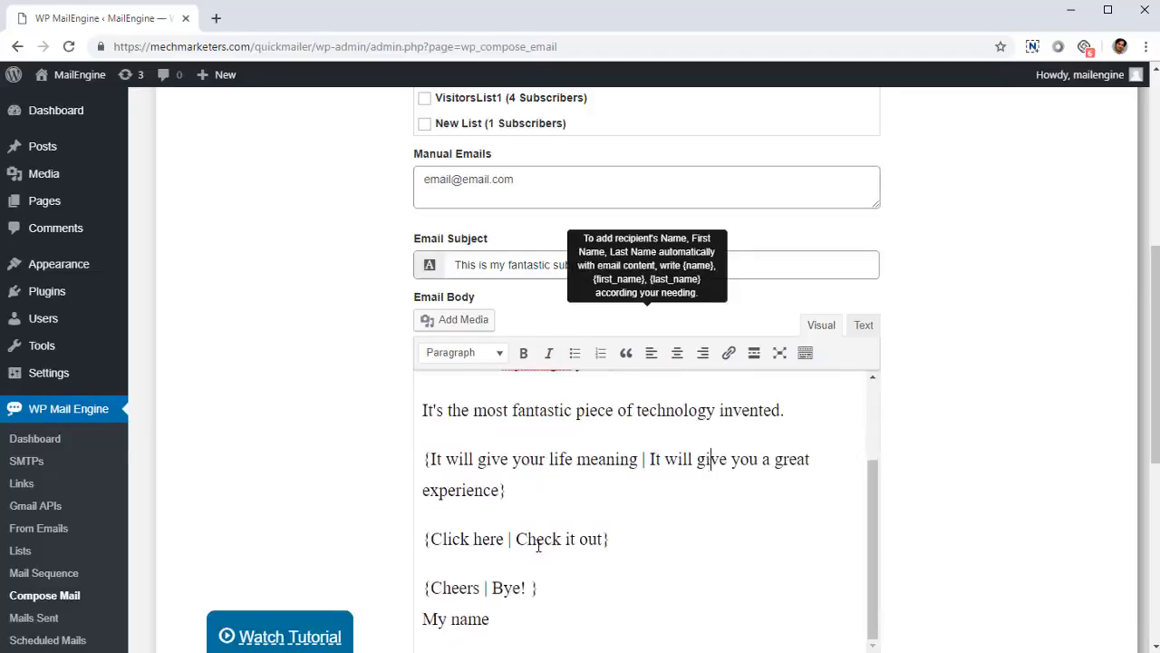
{"action": "scroll", "coordinate": [537, 544], "scroll_direction": "down", "scroll_amount": 1}
{"action": "scroll", "coordinate": [634, 540], "scroll_direction": "up", "scroll_amount": 3}
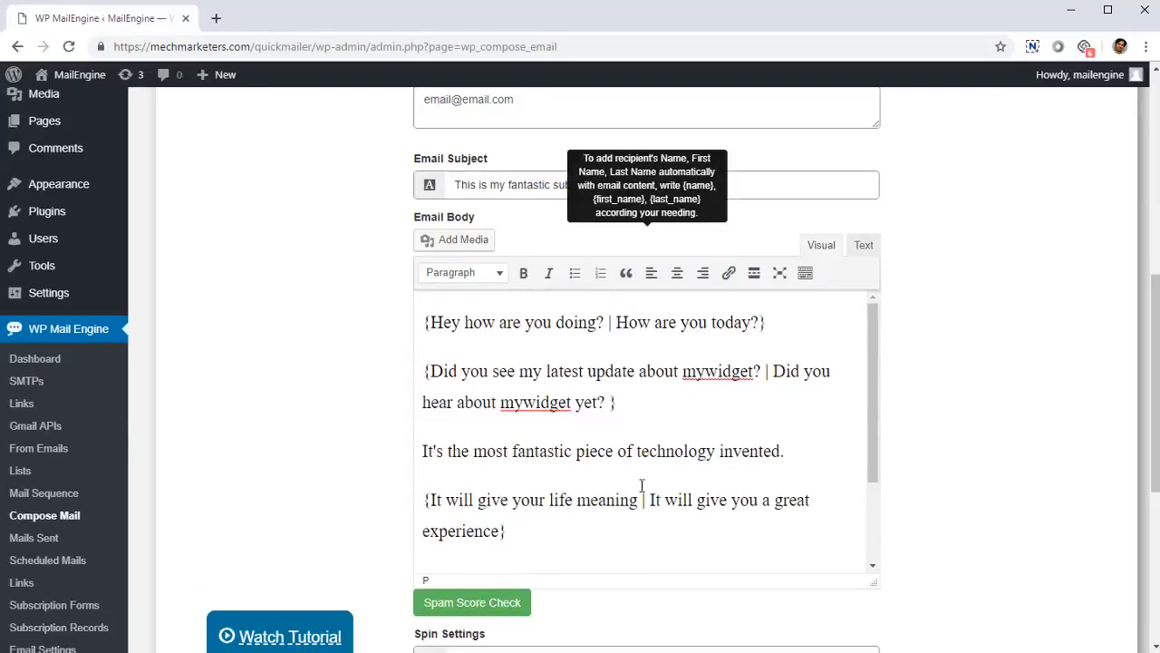
{"action": "left_click_drag", "start_coordinate": [504, 324], "coordinate": [653, 334]}
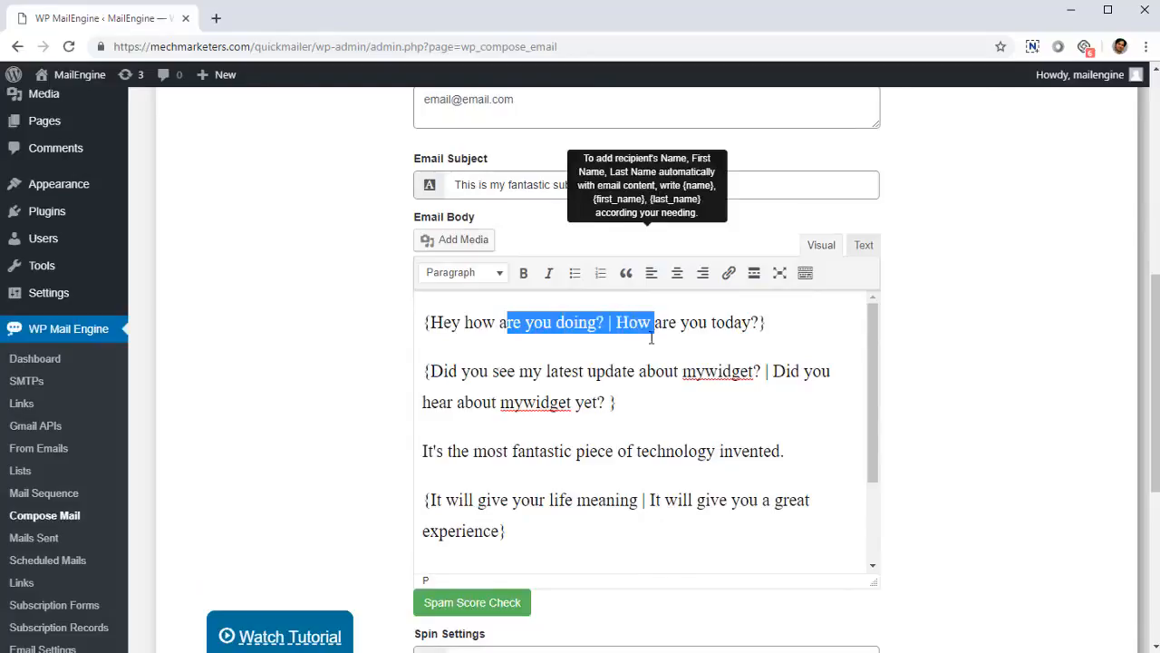
{"action": "left_click", "coordinate": [602, 336]}
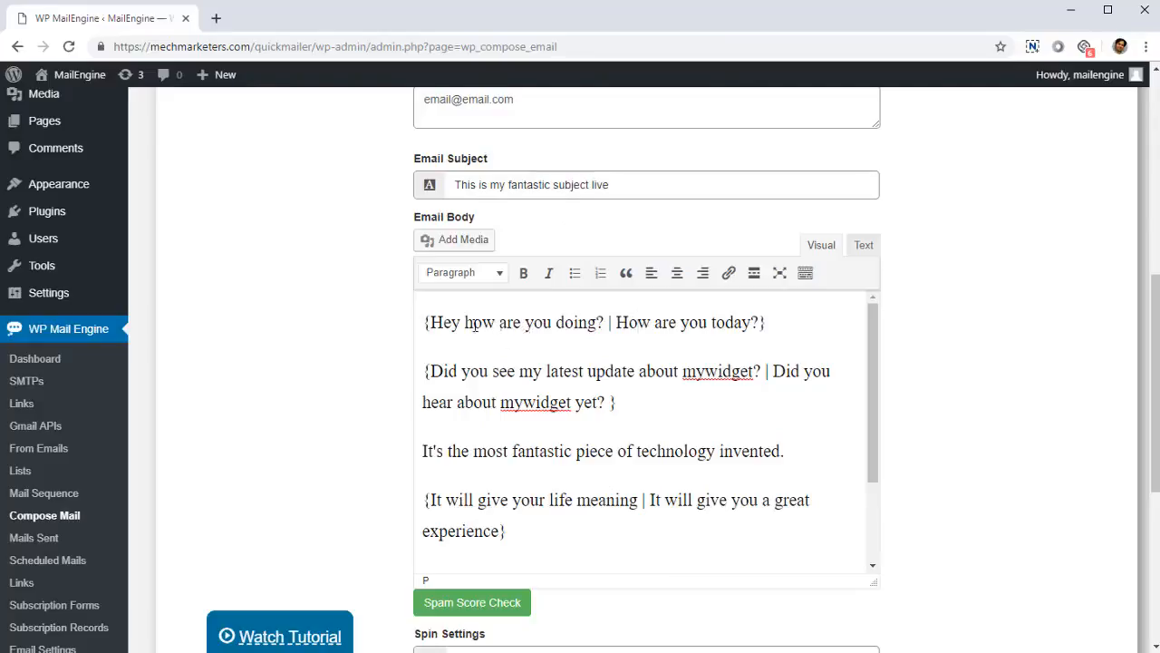
{"action": "left_click", "coordinate": [570, 402]}
{"action": "left_click", "coordinate": [520, 499]}
{"action": "scroll", "coordinate": [573, 531], "scroll_direction": "down", "scroll_amount": 1}
{"action": "scroll", "coordinate": [573, 530], "scroll_direction": "up", "scroll_amount": 1}
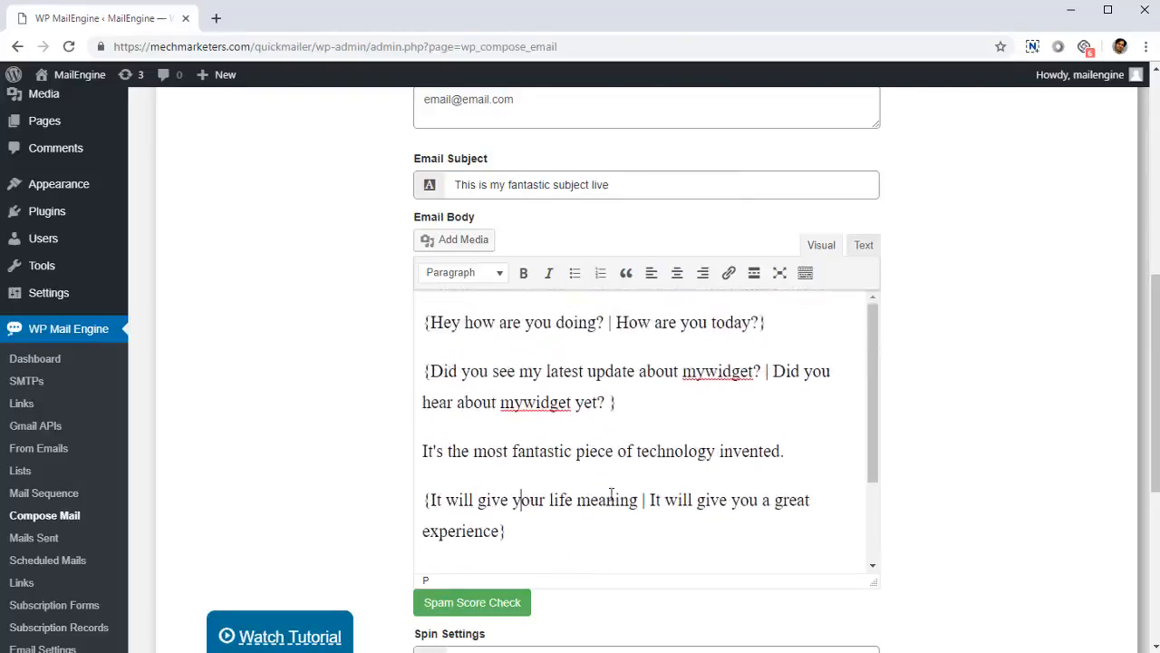
{"action": "left_click_drag", "start_coordinate": [740, 499], "coordinate": [751, 499]}
{"action": "scroll", "coordinate": [518, 546], "scroll_direction": "down", "scroll_amount": 3}
{"action": "left_click", "coordinate": [513, 475]}
{"action": "scroll", "coordinate": [511, 505], "scroll_direction": "up", "scroll_amount": 3}
{"action": "scroll", "coordinate": [533, 408], "scroll_direction": "down", "scroll_amount": 3}
{"action": "scroll", "coordinate": [531, 390], "scroll_direction": "up", "scroll_amount": 3}
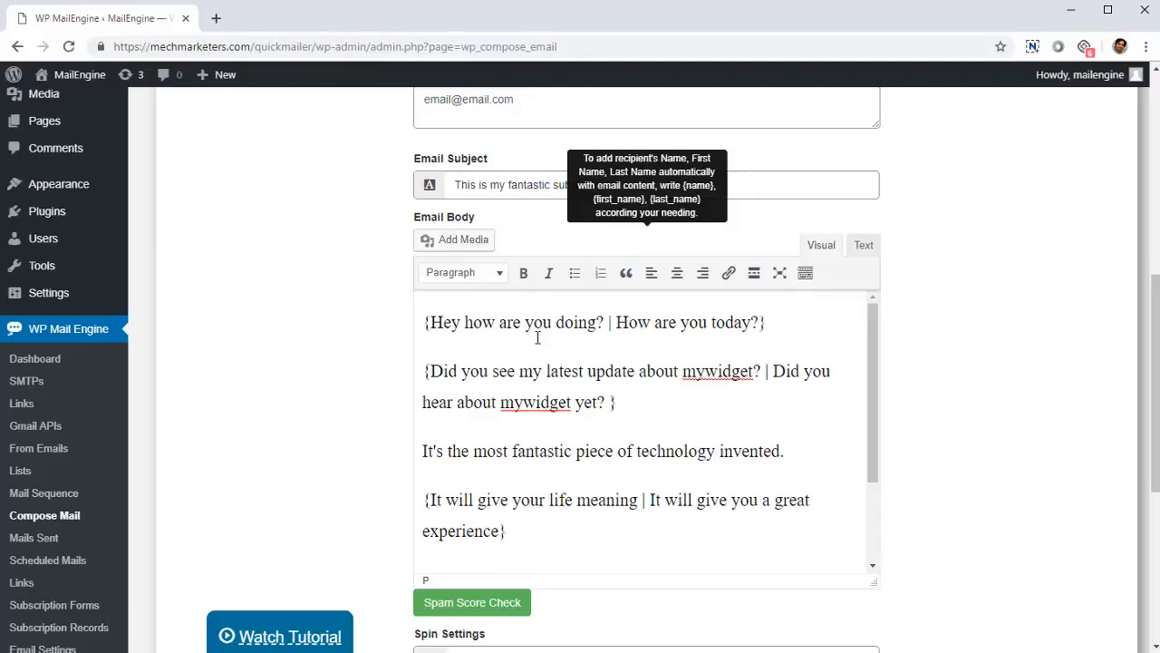
Step: Enable Spin URLs in the email's spin settings
{"action": "scroll", "coordinate": [624, 410], "scroll_direction": "down", "scroll_amount": 5}
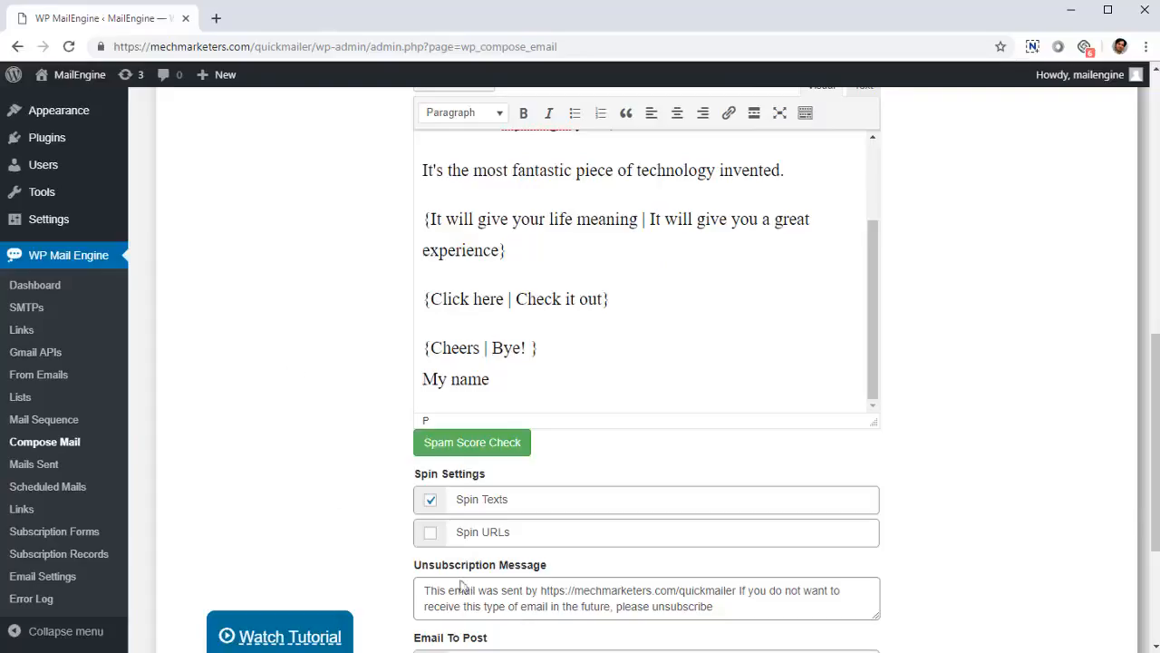
{"action": "left_click", "coordinate": [429, 533]}
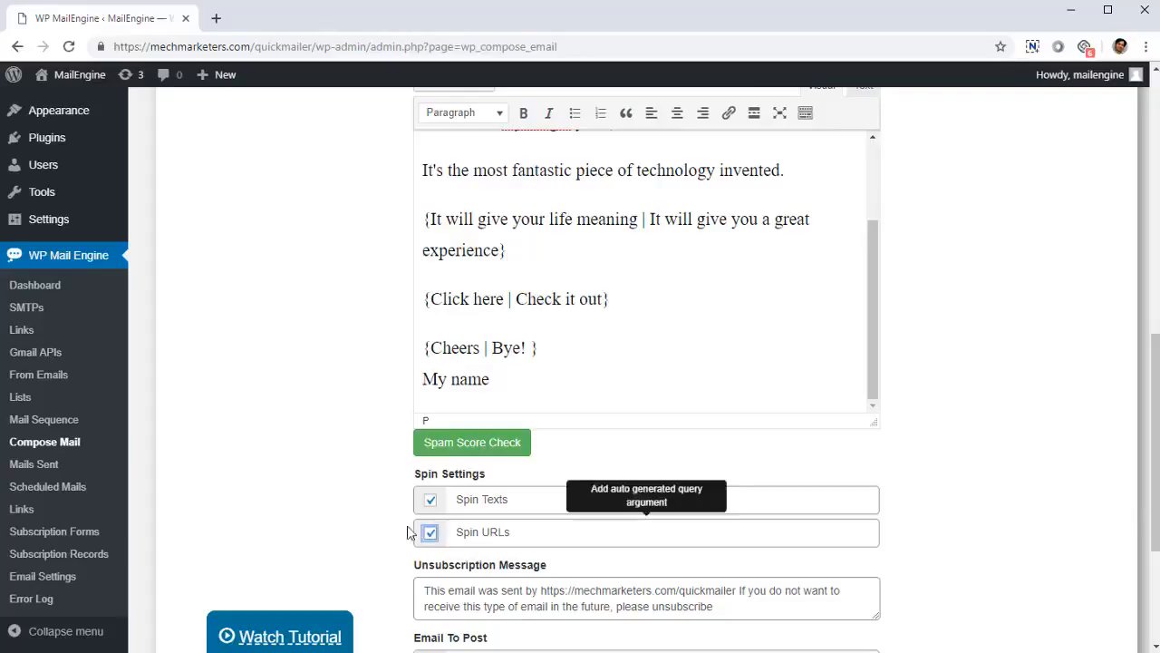
{"action": "scroll", "coordinate": [341, 456], "scroll_direction": "down", "scroll_amount": 2}
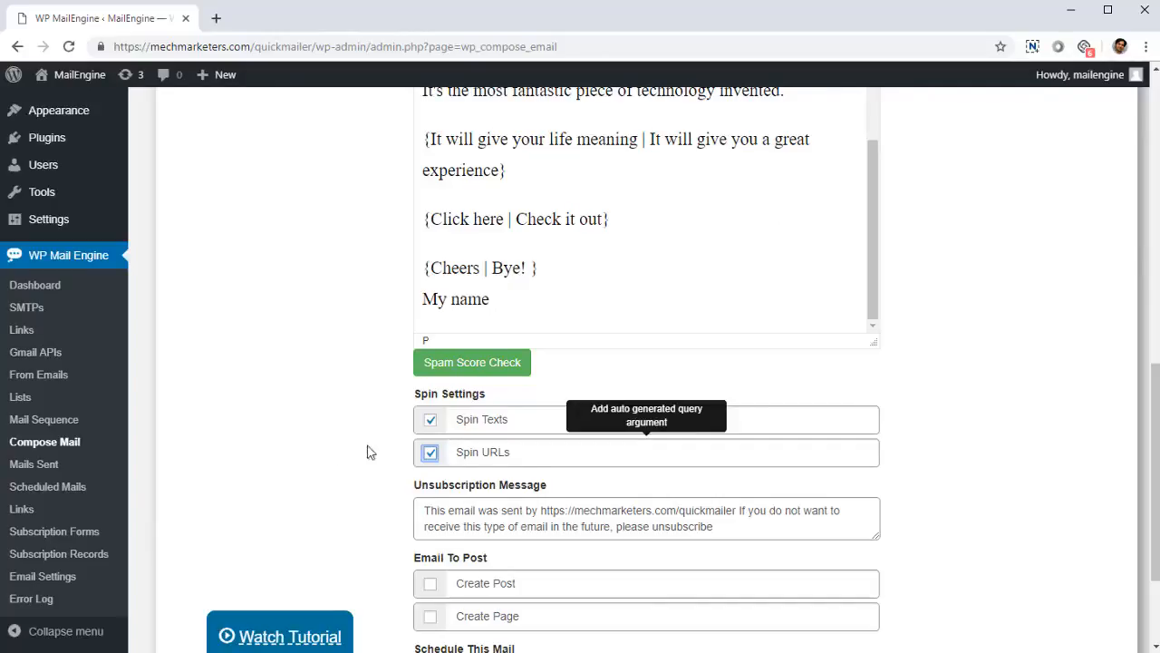
{"action": "left_click", "coordinate": [433, 454]}
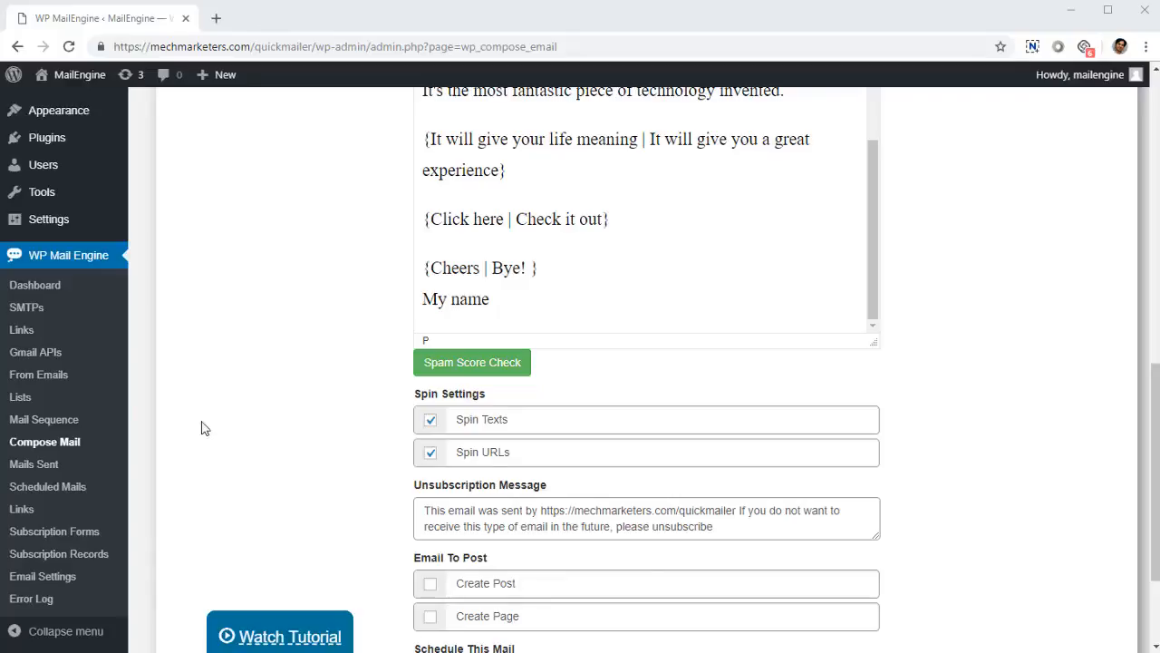
Step: Open the SMTPs page and review the configured SMTP servers
{"action": "left_click", "coordinate": [22, 309]}
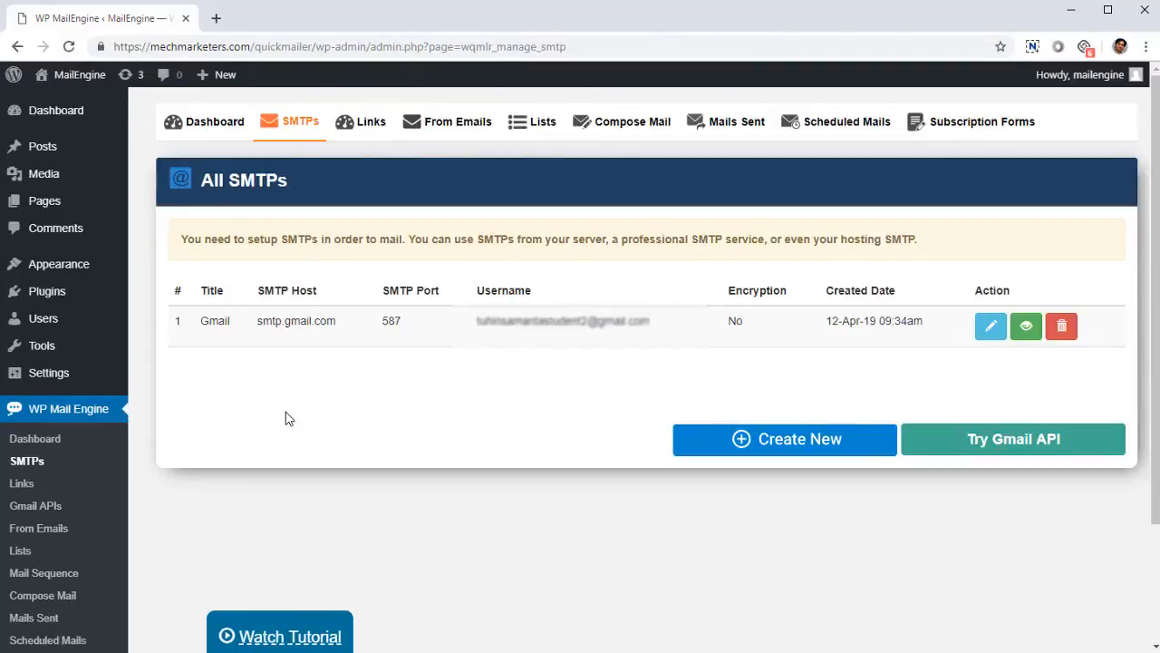
{"action": "scroll", "coordinate": [381, 412], "scroll_direction": "down", "scroll_amount": 3}
{"action": "scroll", "coordinate": [435, 397], "scroll_direction": "up", "scroll_amount": 3}
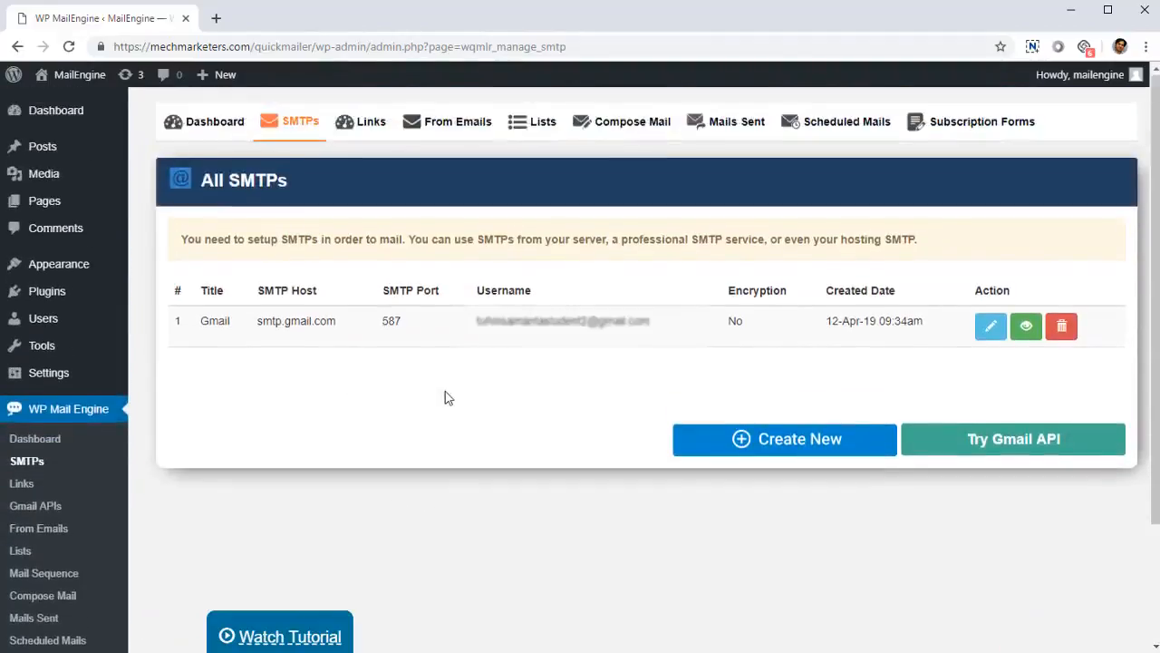
{"action": "scroll", "coordinate": [464, 401], "scroll_direction": "down", "scroll_amount": 3}
{"action": "scroll", "coordinate": [470, 402], "scroll_direction": "up", "scroll_amount": 3}
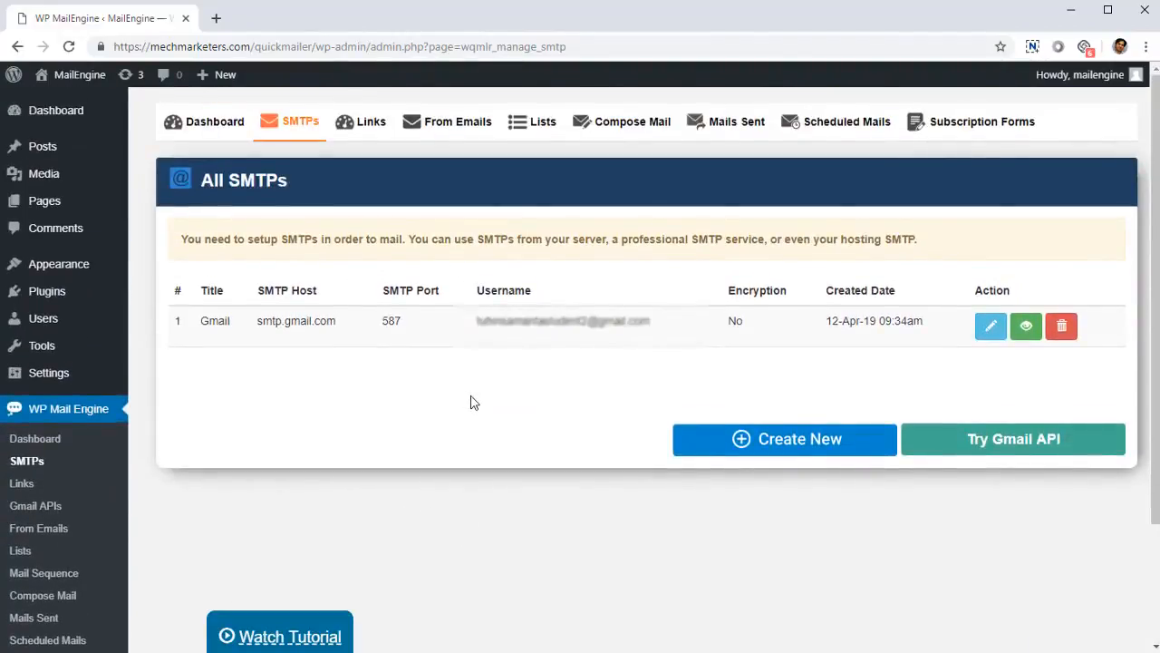
Step: Open the tracked Links page and examine the first link's shortcode, generated codes, visits and dates
{"action": "left_click", "coordinate": [22, 483]}
{"action": "scroll", "coordinate": [478, 387], "scroll_direction": "down", "scroll_amount": 4}
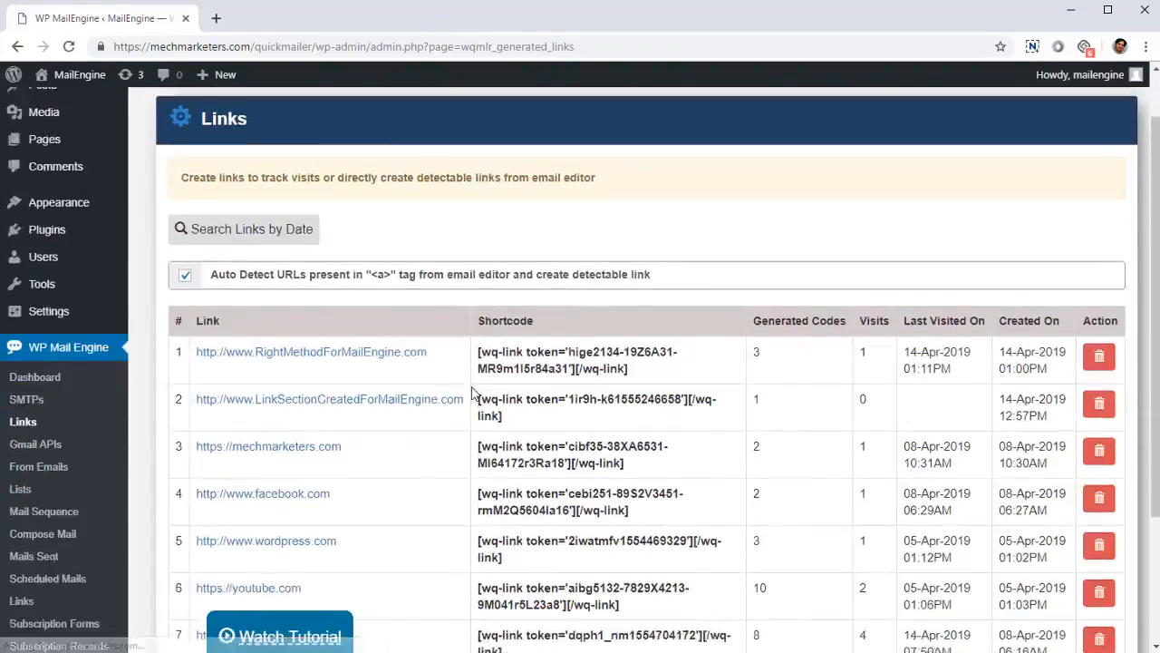
{"action": "scroll", "coordinate": [479, 388], "scroll_direction": "up", "scroll_amount": 2}
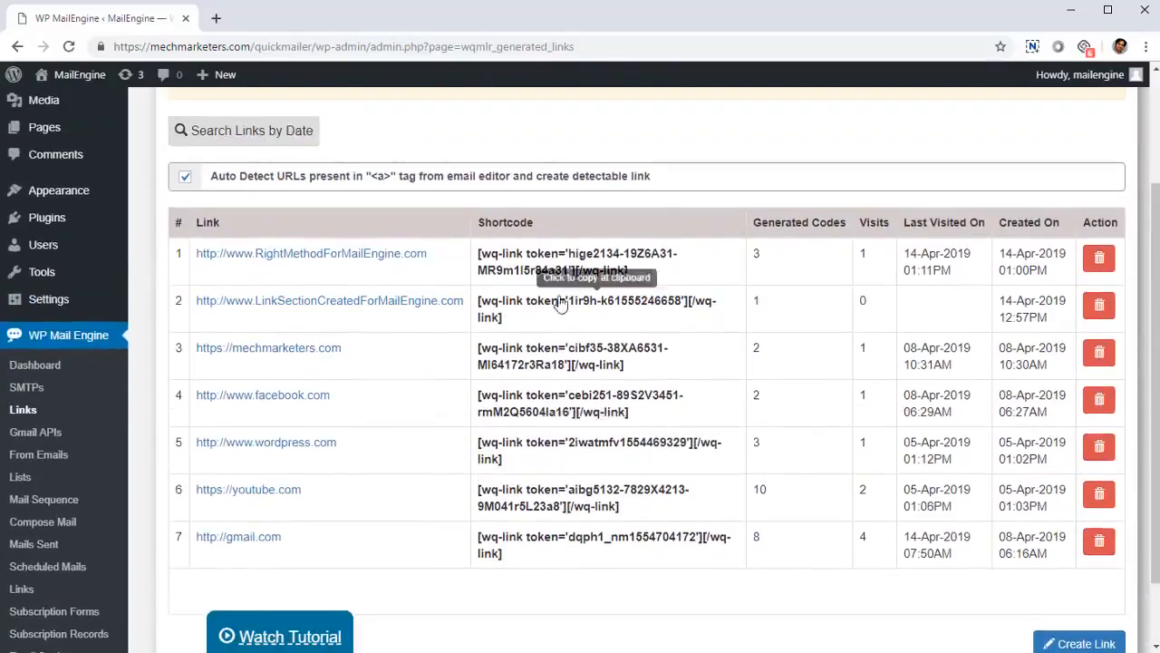
{"action": "left_click", "coordinate": [508, 262]}
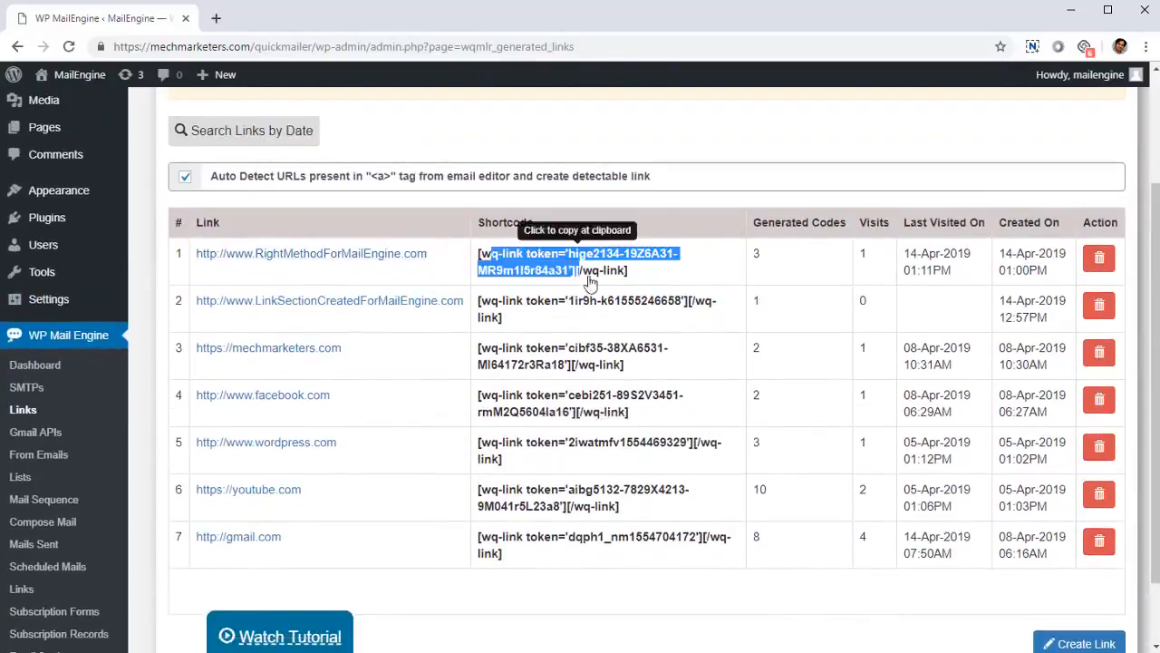
{"action": "double_click", "coordinate": [761, 261]}
{"action": "left_click", "coordinate": [775, 261]}
{"action": "double_click", "coordinate": [861, 262]}
{"action": "left_click", "coordinate": [872, 273]}
{"action": "double_click", "coordinate": [864, 256]}
{"action": "left_click_drag", "start_coordinate": [900, 254], "coordinate": [1038, 296]}
{"action": "left_click", "coordinate": [1033, 295]}
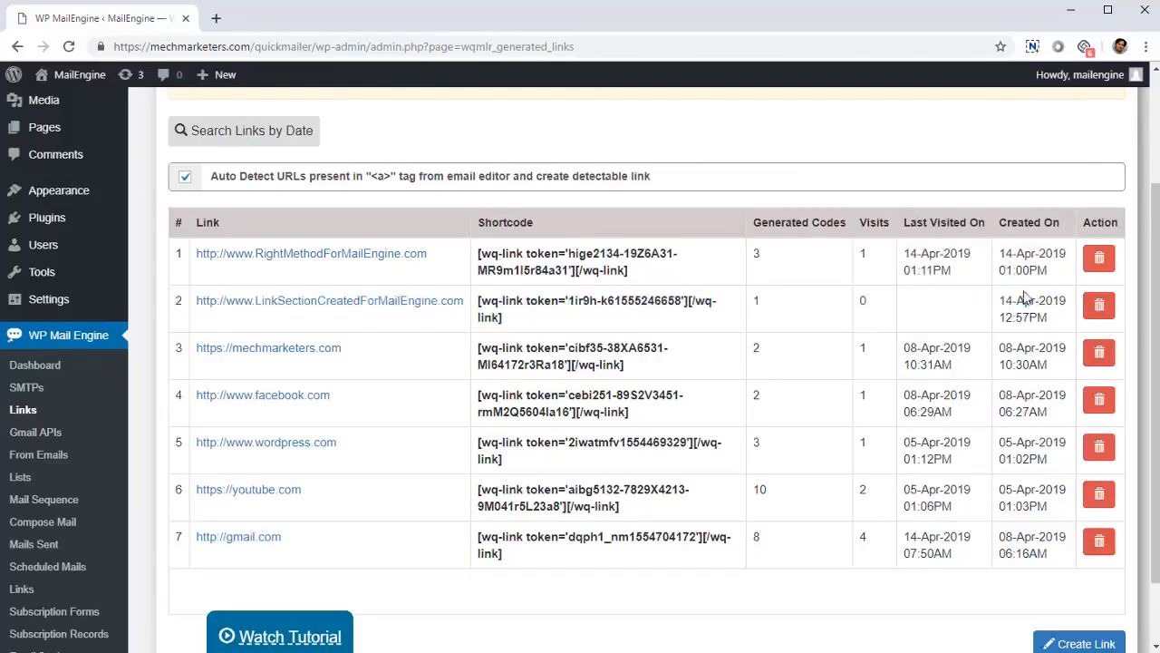
Step: Open the From Emails page and review the saved sender and reply-to addresses
{"action": "left_click", "coordinate": [47, 456]}
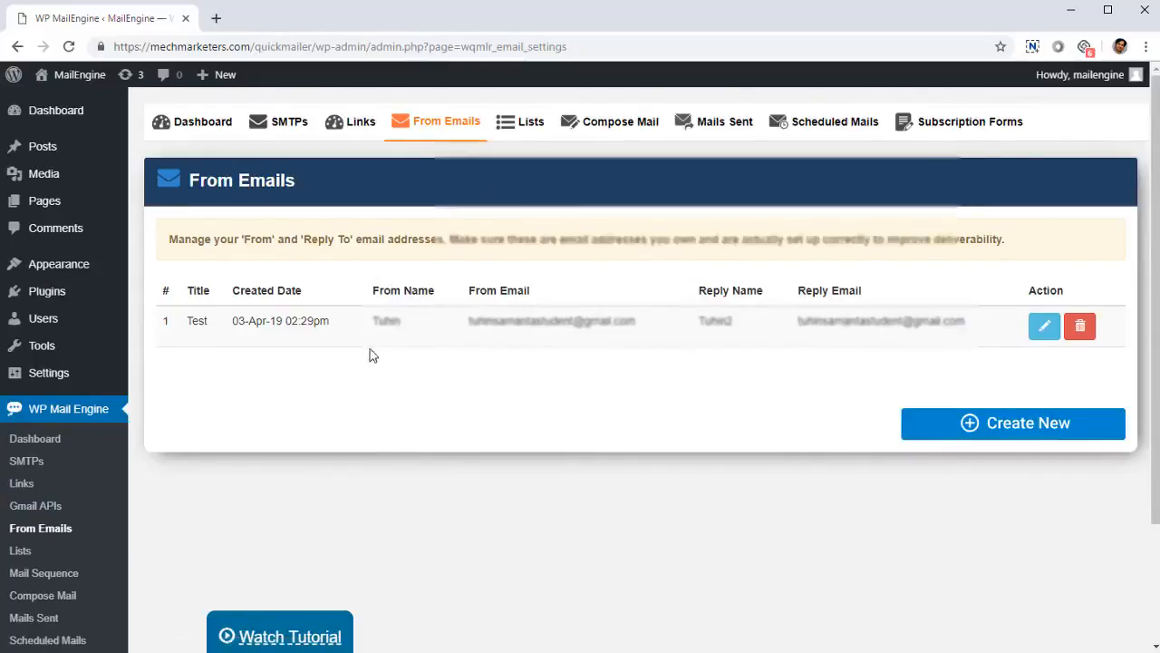
{"action": "scroll", "coordinate": [367, 358], "scroll_direction": "down", "scroll_amount": 3}
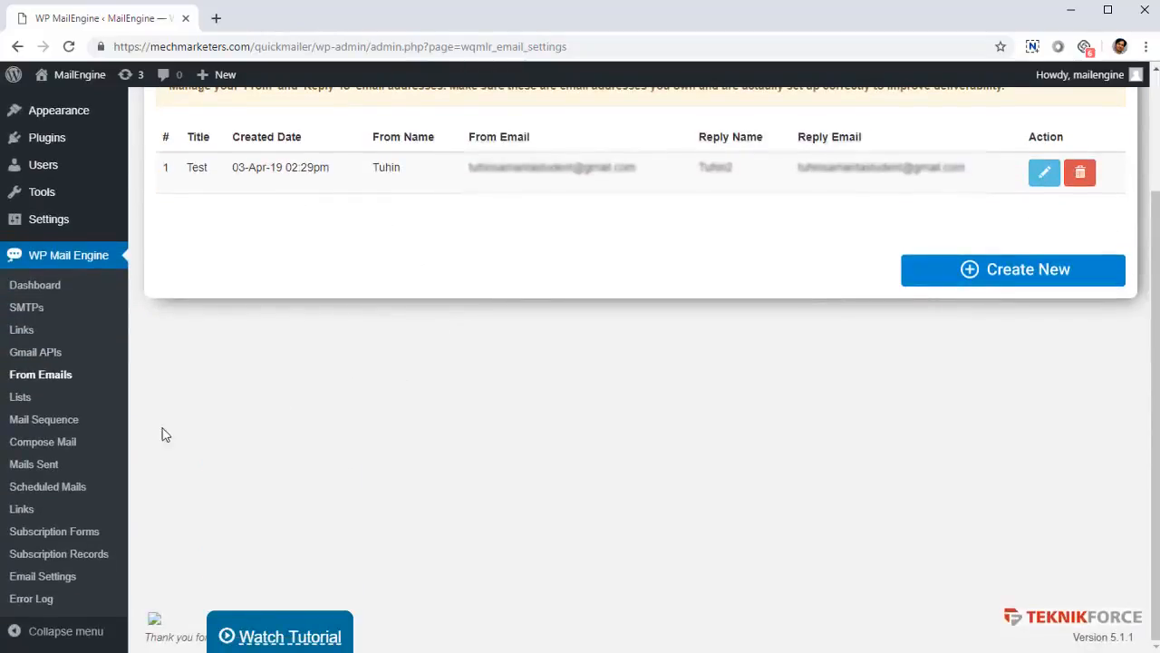
Step: On the Lists page, view the new-list form and the first VisitorsList1's edit form, returning to All Lists
{"action": "left_click", "coordinate": [7, 404]}
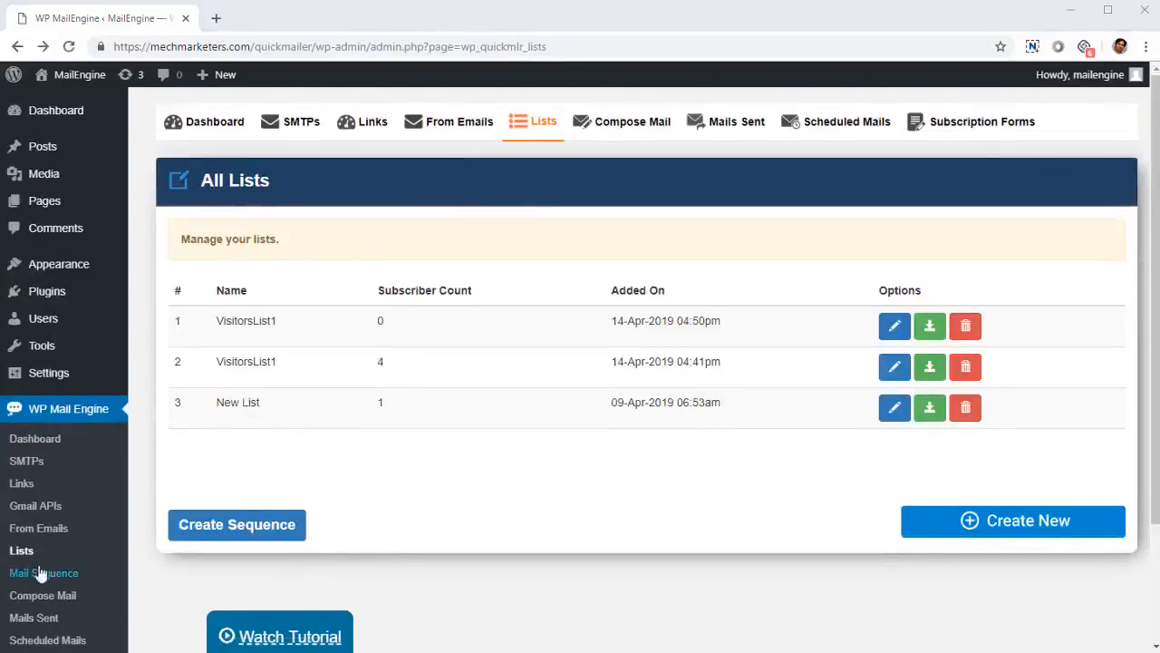
{"action": "left_click", "coordinate": [934, 533]}
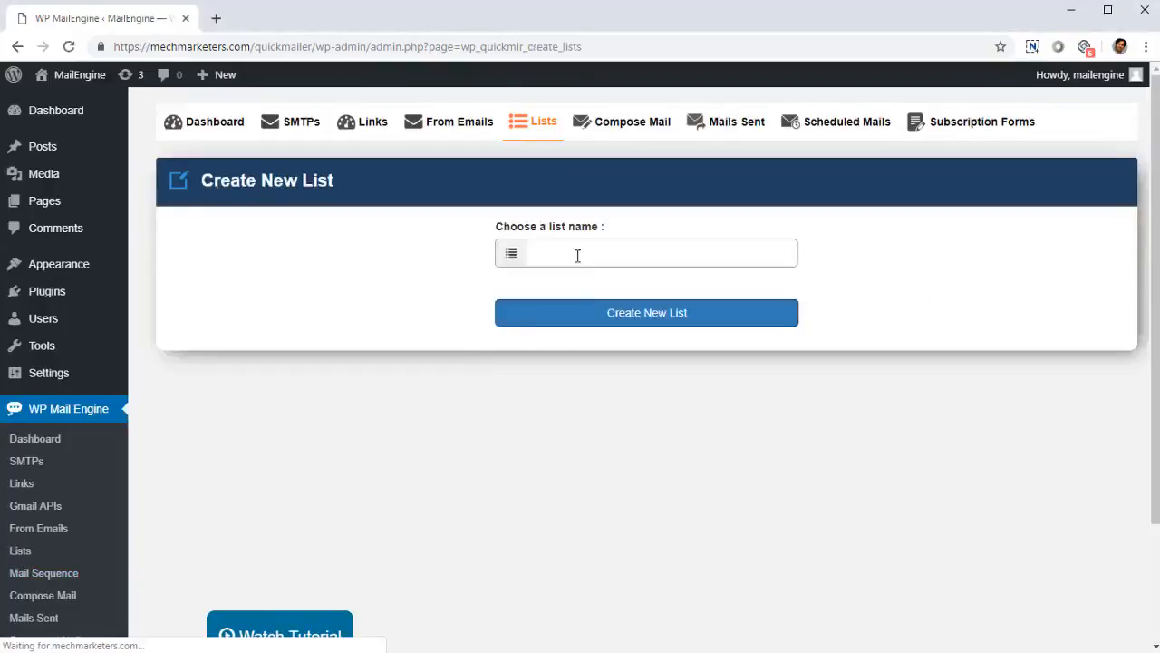
{"action": "key", "text": "alt+Left"}
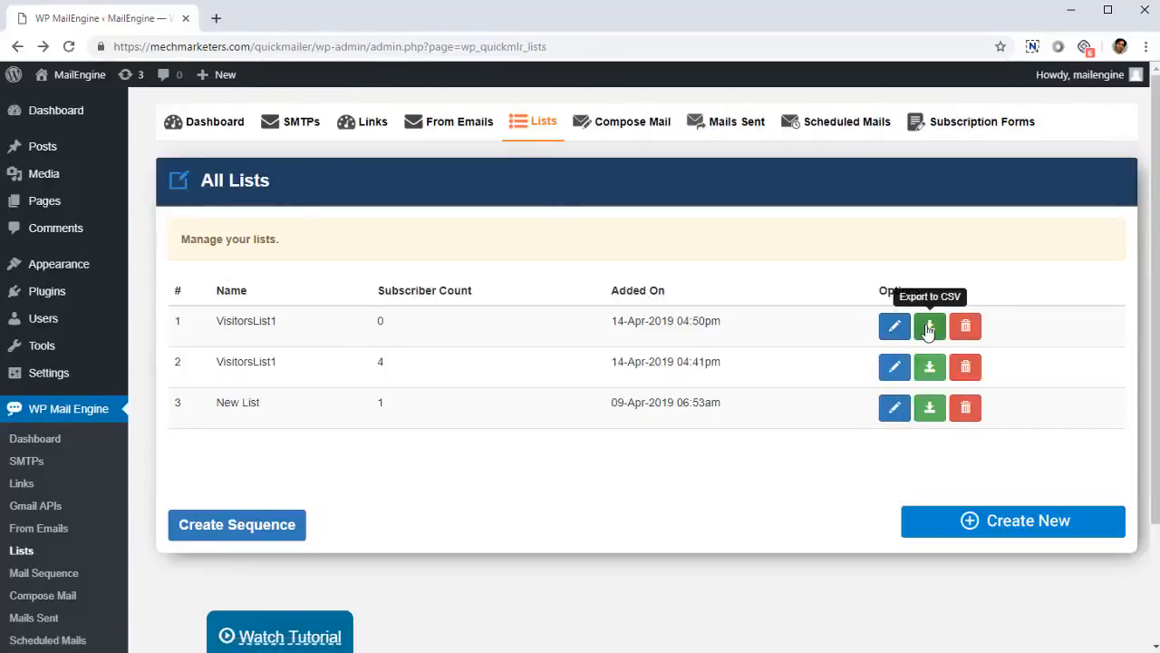
{"action": "left_click", "coordinate": [898, 327]}
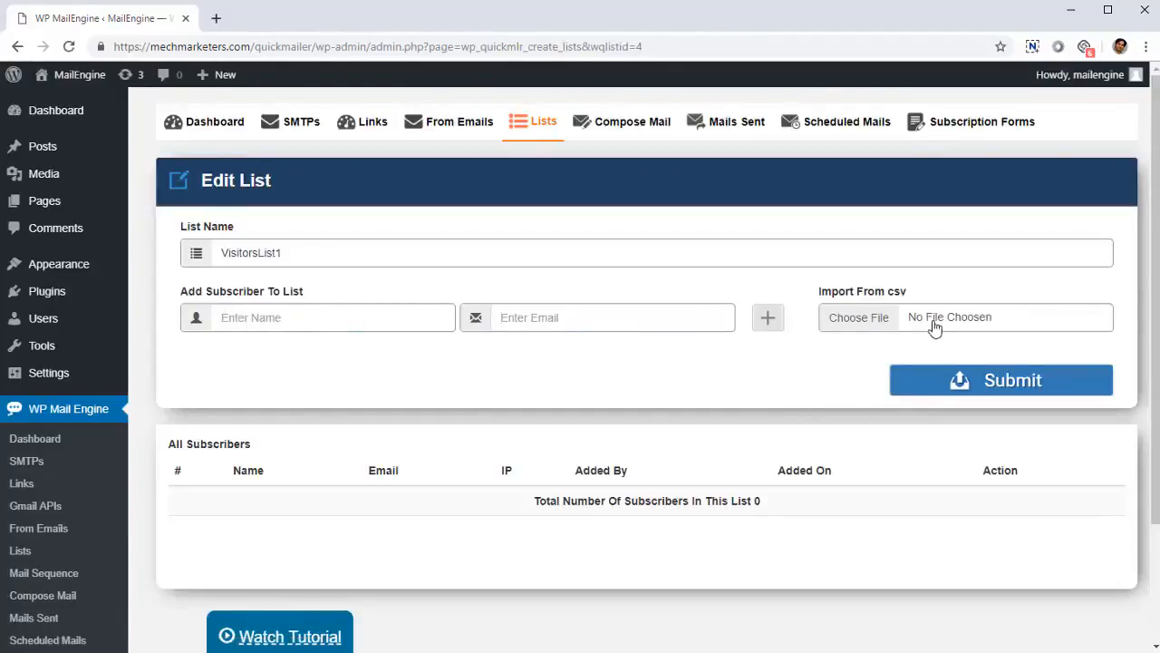
{"action": "right_click", "coordinate": [550, 370]}
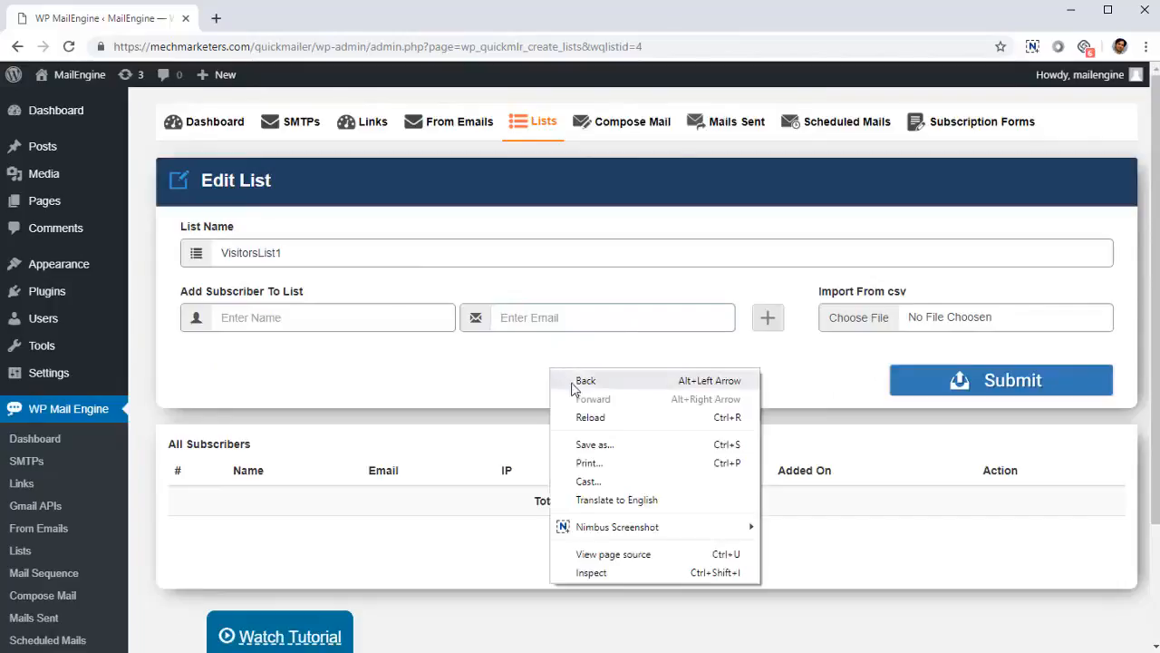
{"action": "left_click", "coordinate": [574, 383]}
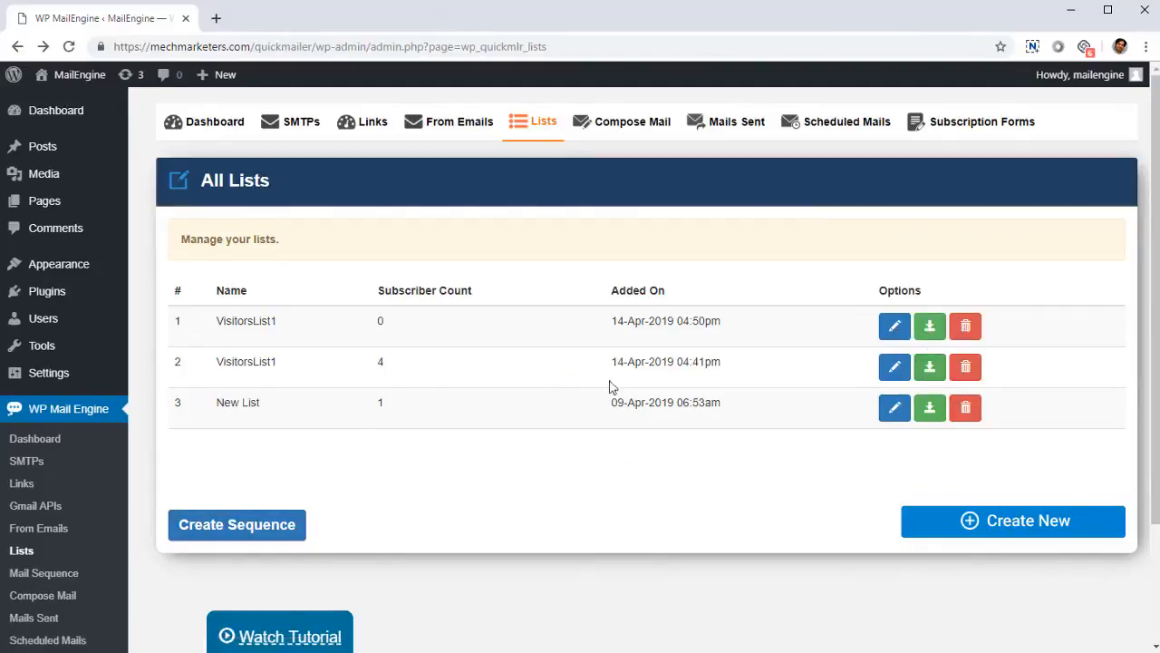
Step: Open the mail sequences from All Lists, check when the Welcome email is sent, and return to the lists
{"action": "left_click", "coordinate": [255, 517]}
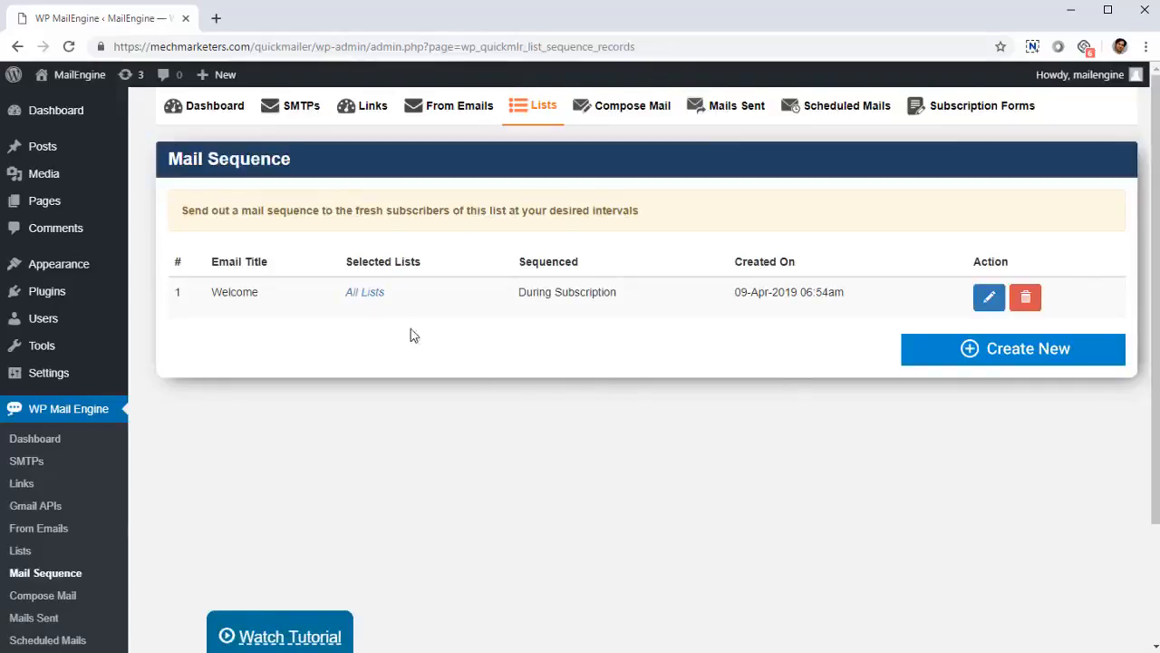
{"action": "left_click_drag", "start_coordinate": [489, 288], "coordinate": [583, 309]}
{"action": "left_click", "coordinate": [587, 308]}
{"action": "right_click", "coordinate": [362, 374]}
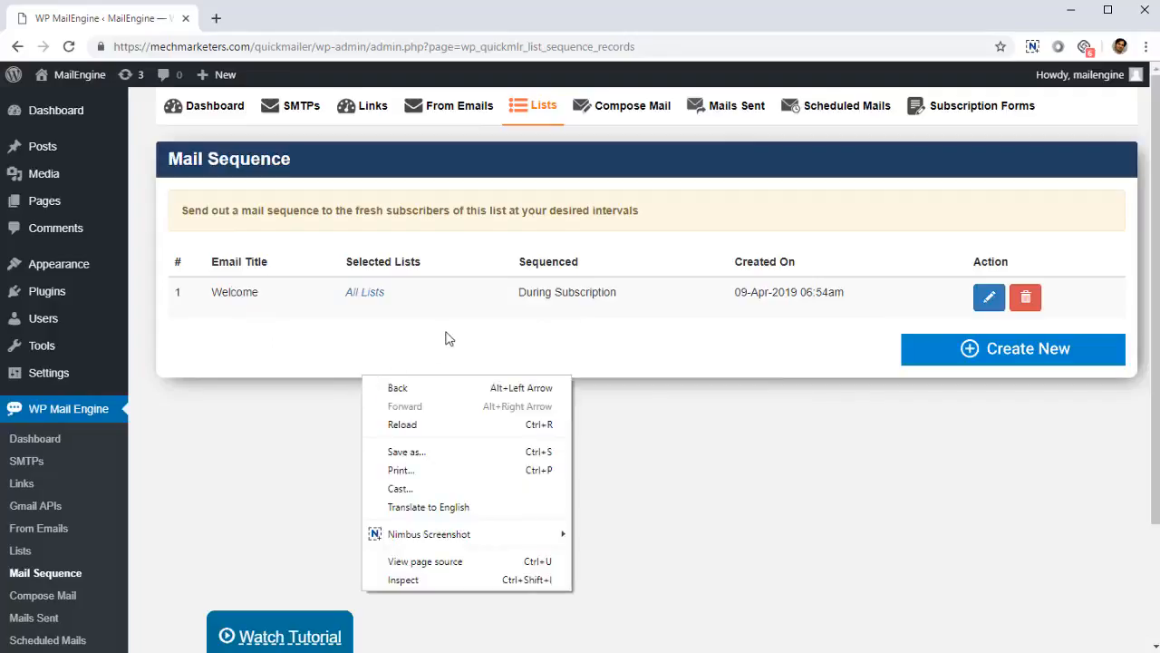
{"action": "left_click", "coordinate": [458, 392]}
Step: Go to the Mail Sequence page of the plugin again
{"action": "scroll", "coordinate": [184, 505], "scroll_direction": "down", "scroll_amount": 2}
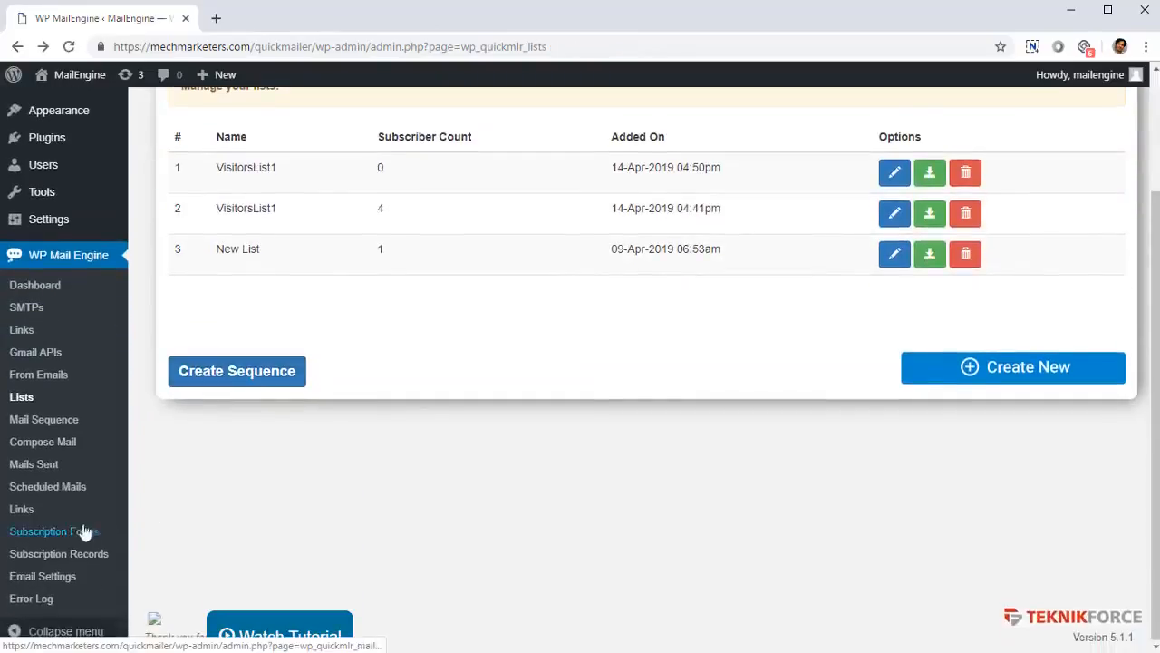
{"action": "scroll", "coordinate": [13, 494], "scroll_direction": "up", "scroll_amount": 2}
{"action": "scroll", "coordinate": [37, 444], "scroll_direction": "down", "scroll_amount": 2}
{"action": "left_click", "coordinate": [41, 430]}
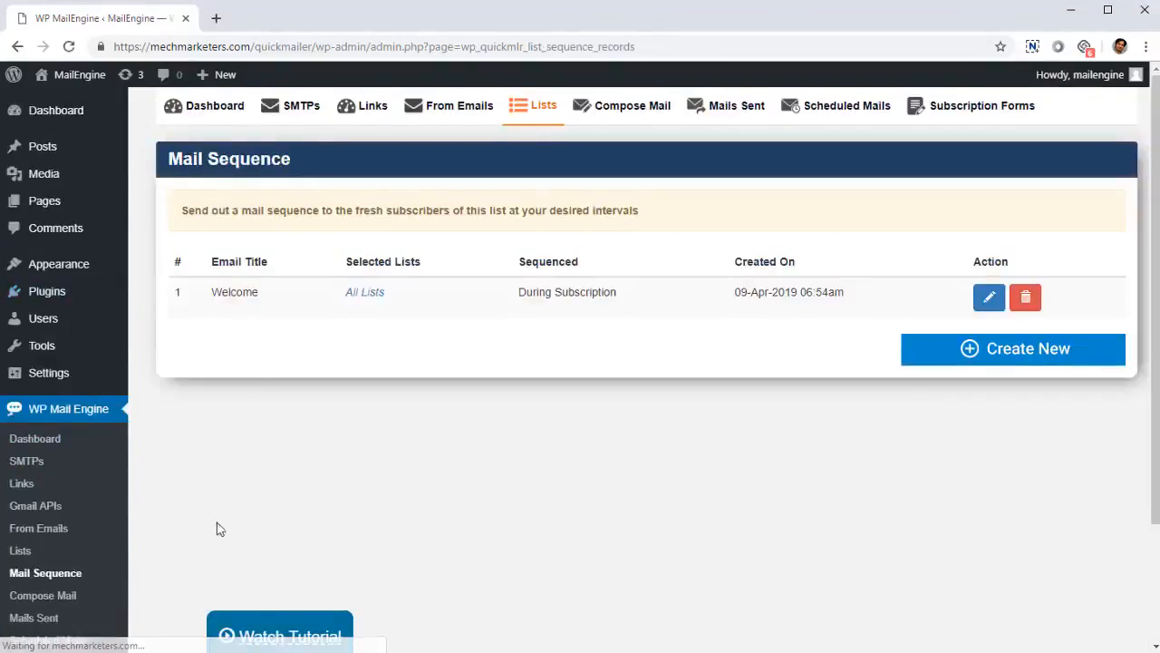
Step: Start a new email on the Compose Mail page and enable Create Page under Email To Post, leaving Create Post off
{"action": "scroll", "coordinate": [61, 539], "scroll_direction": "down", "scroll_amount": 1}
{"action": "left_click", "coordinate": [63, 515]}
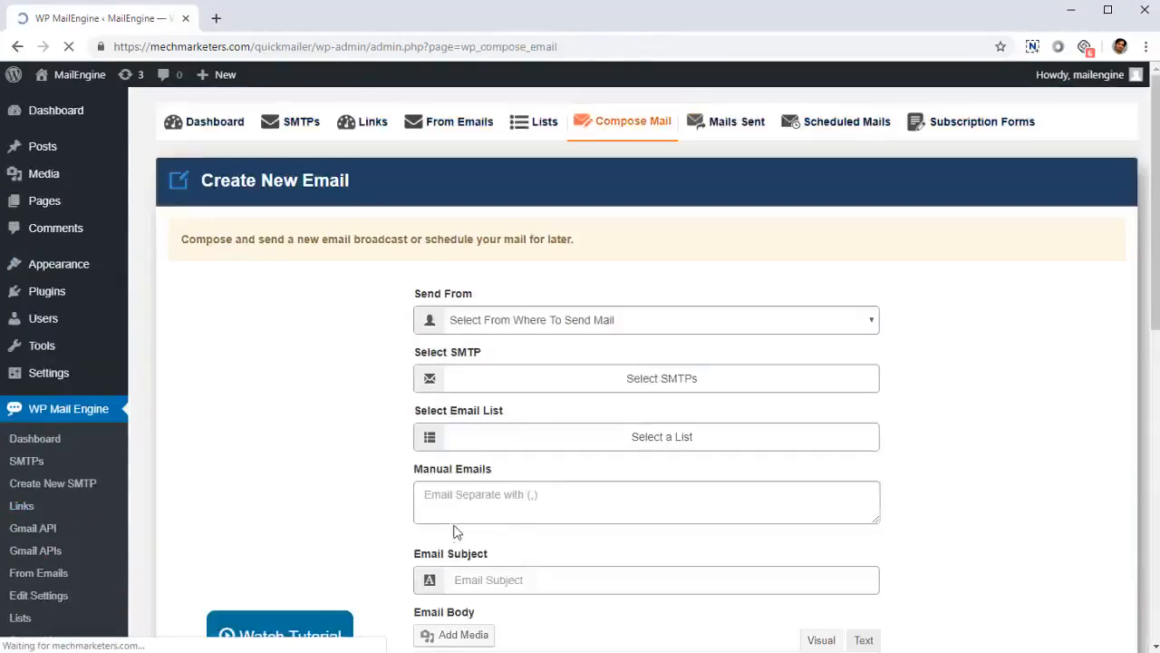
{"action": "scroll", "coordinate": [487, 491], "scroll_direction": "down", "scroll_amount": 3}
{"action": "scroll", "coordinate": [471, 453], "scroll_direction": "down", "scroll_amount": 6}
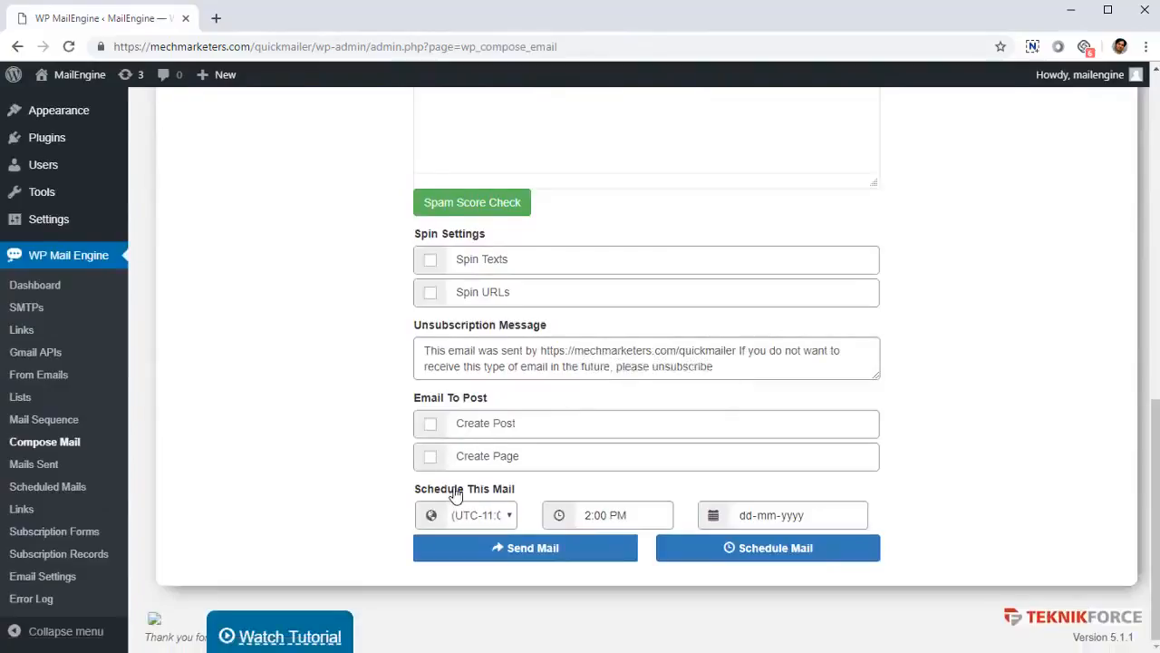
{"action": "left_click", "coordinate": [432, 423]}
{"action": "left_click", "coordinate": [430, 424]}
{"action": "left_click", "coordinate": [431, 457]}
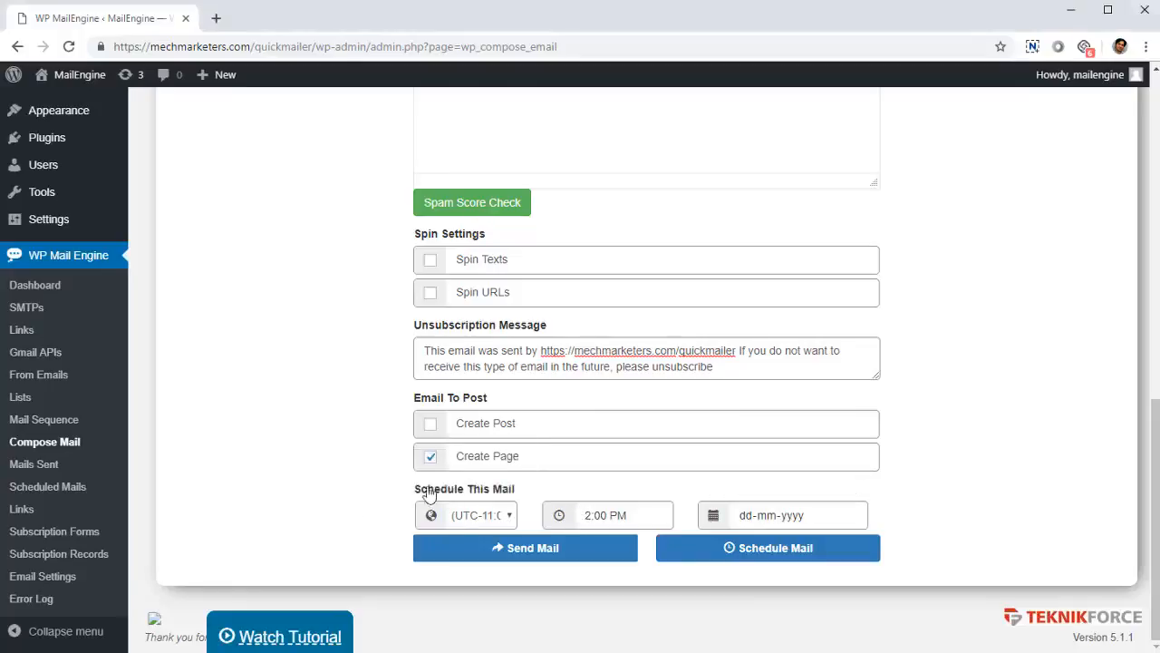
Step: Examine the time zone, time and date options for scheduling the mail at the end of the compose form
{"action": "left_click", "coordinate": [479, 525]}
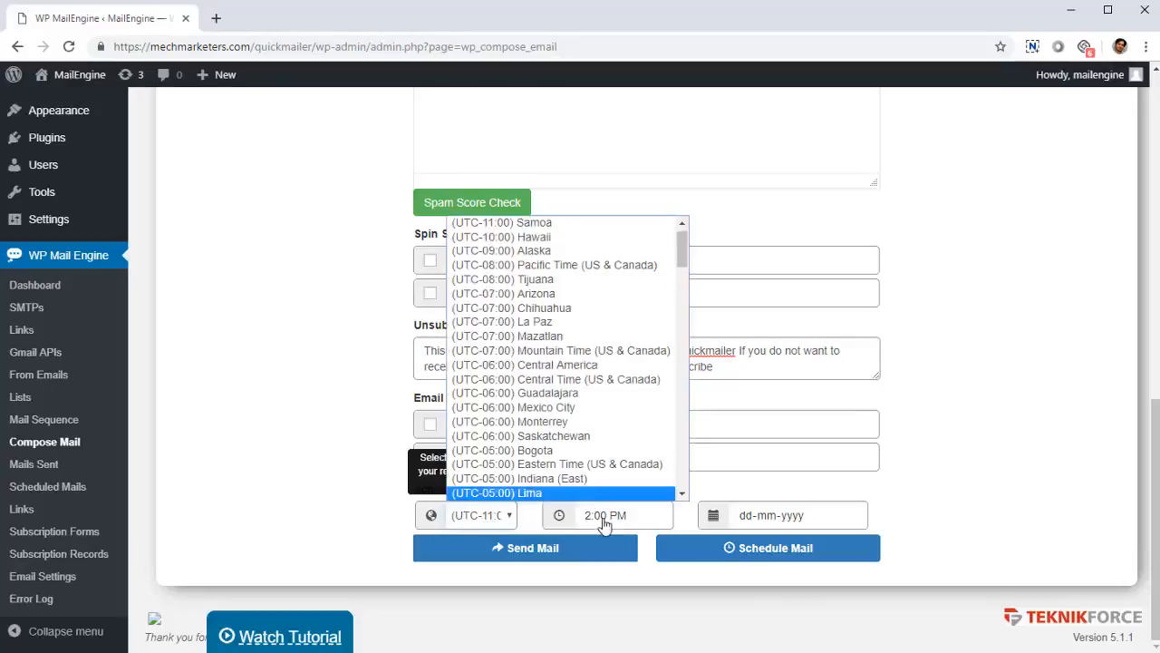
{"action": "left_click", "coordinate": [669, 519]}
{"action": "left_click", "coordinate": [767, 515]}
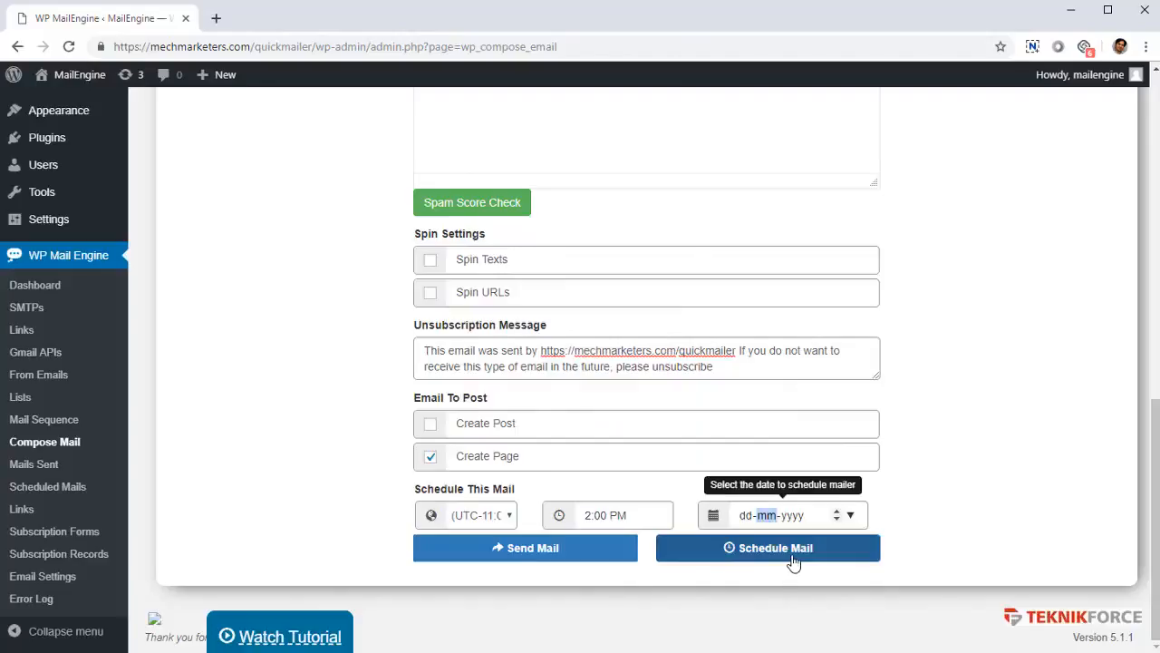
{"action": "scroll", "coordinate": [299, 381], "scroll_direction": "up", "scroll_amount": 6}
{"action": "scroll", "coordinate": [299, 413], "scroll_direction": "down", "scroll_amount": 5}
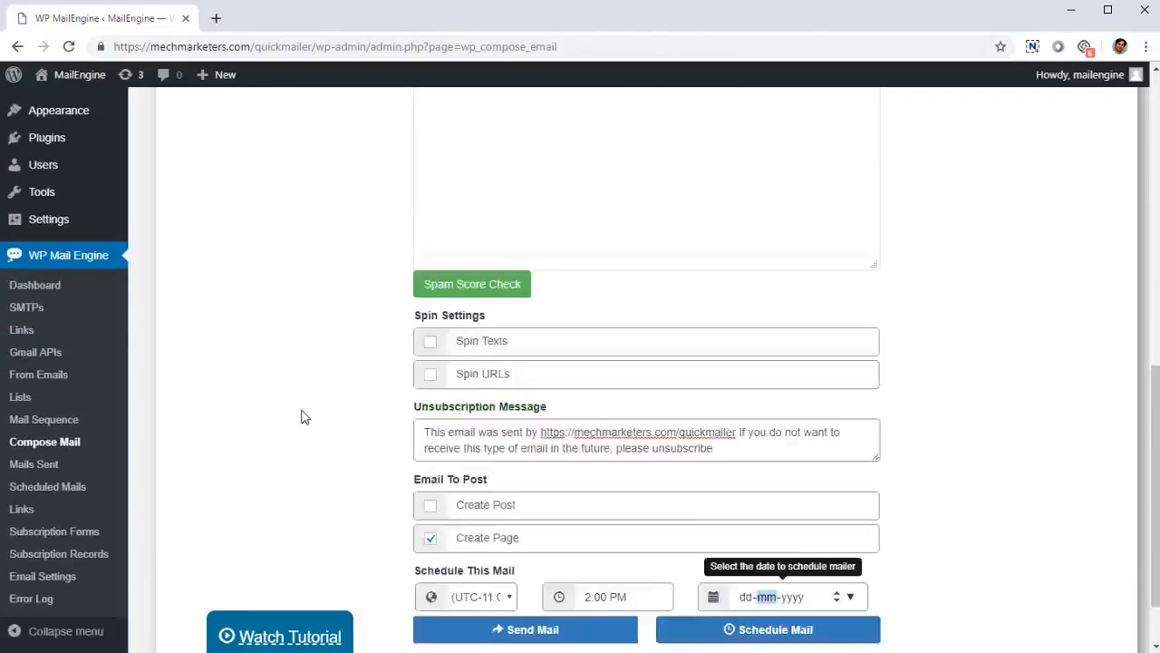
{"action": "scroll", "coordinate": [304, 417], "scroll_direction": "down", "scroll_amount": 1}
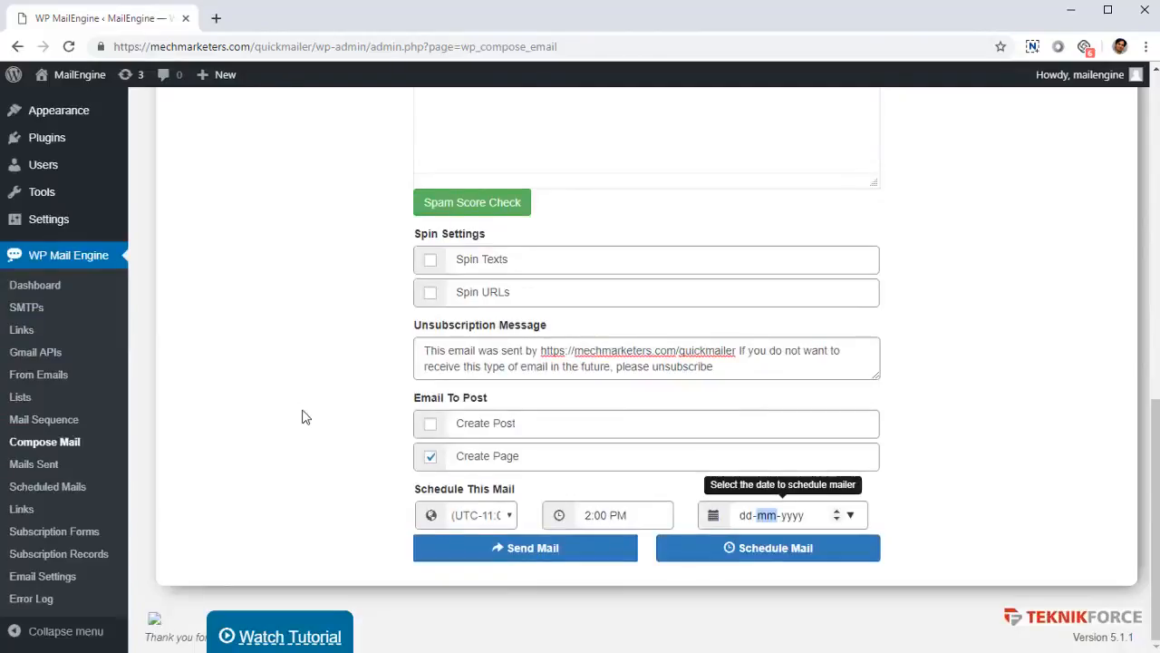
Step: Open the Mails Sent page and review the opened, unopened, clicked, unsubscribed and SMTP columns of the sent emails
{"action": "left_click", "coordinate": [60, 466]}
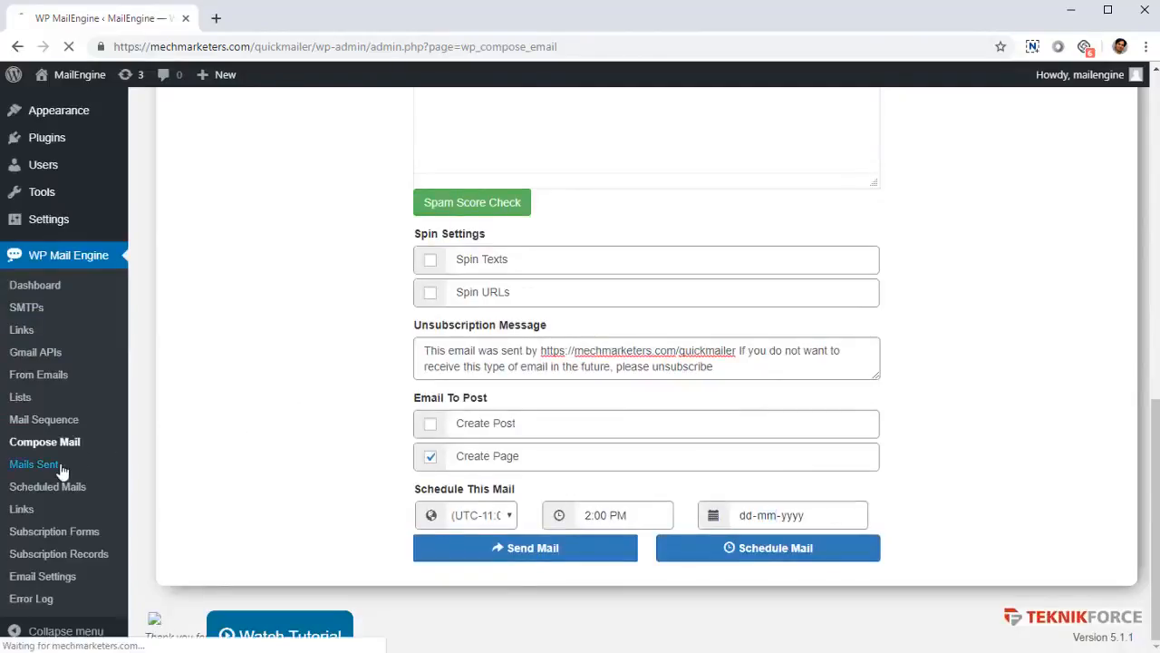
{"action": "scroll", "coordinate": [332, 409], "scroll_direction": "down", "scroll_amount": 5}
{"action": "scroll", "coordinate": [388, 427], "scroll_direction": "up", "scroll_amount": 3}
{"action": "scroll", "coordinate": [391, 435], "scroll_direction": "down", "scroll_amount": 3}
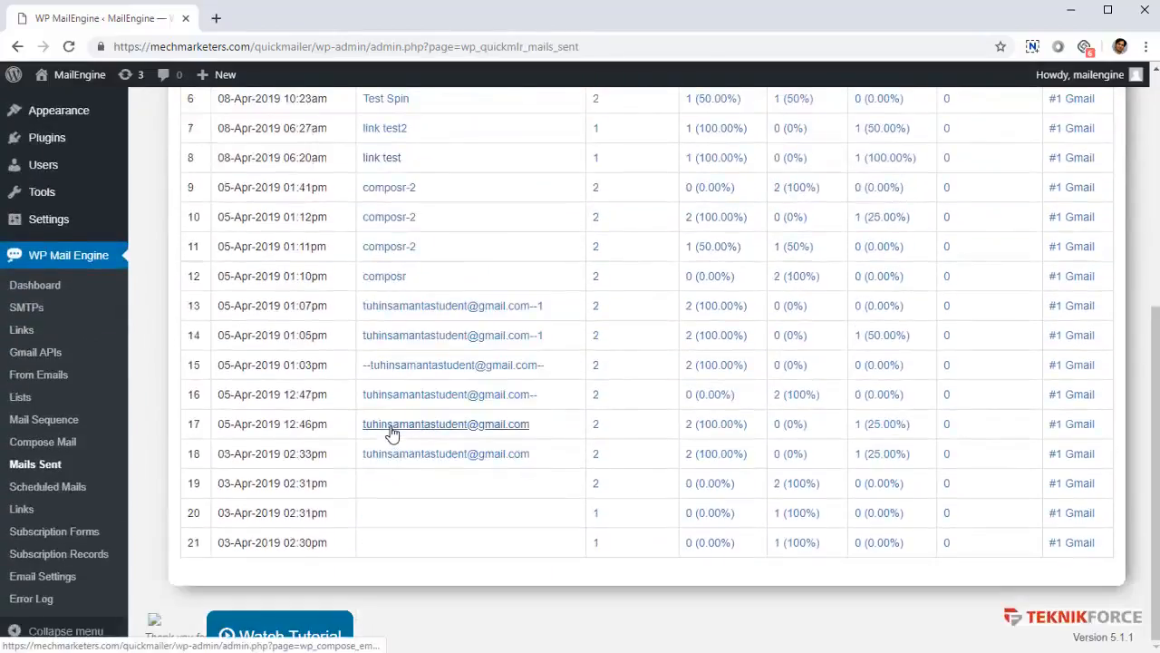
{"action": "scroll", "coordinate": [391, 435], "scroll_direction": "up", "scroll_amount": 5}
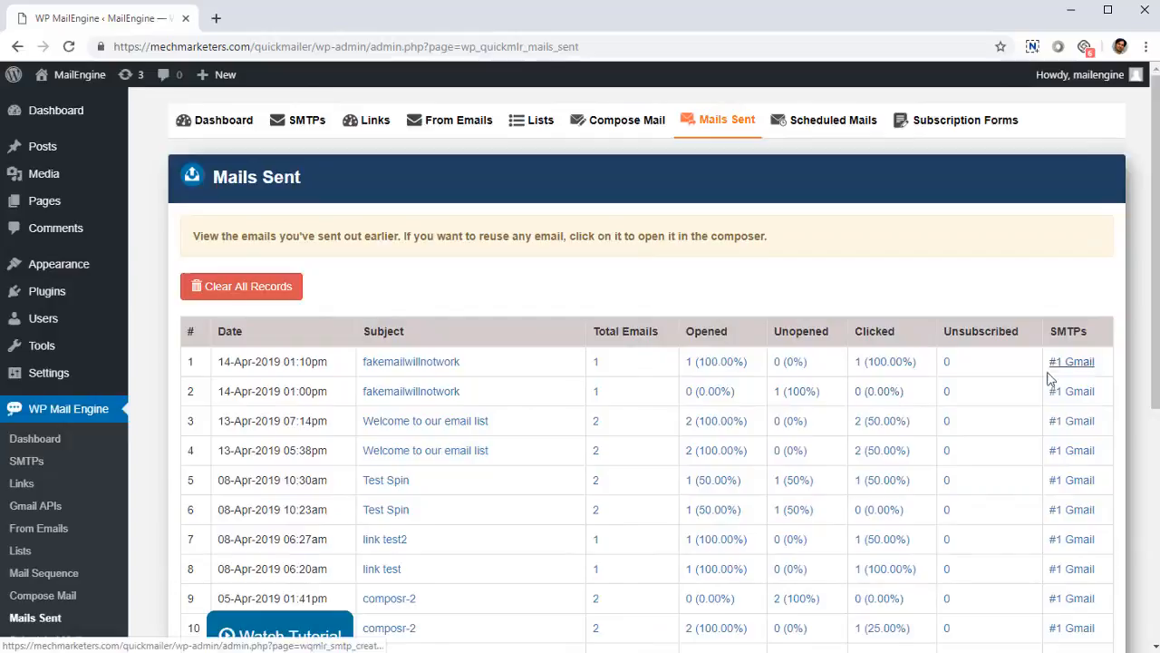
{"action": "scroll", "coordinate": [975, 435], "scroll_direction": "down", "scroll_amount": 5}
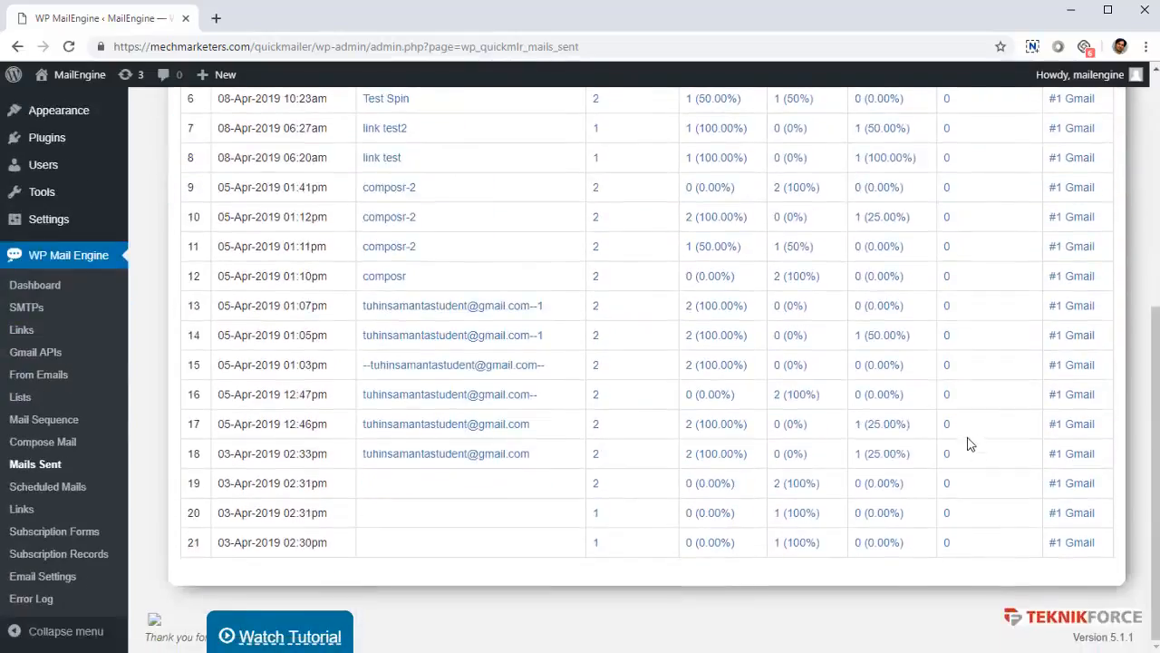
{"action": "scroll", "coordinate": [973, 443], "scroll_direction": "up", "scroll_amount": 4}
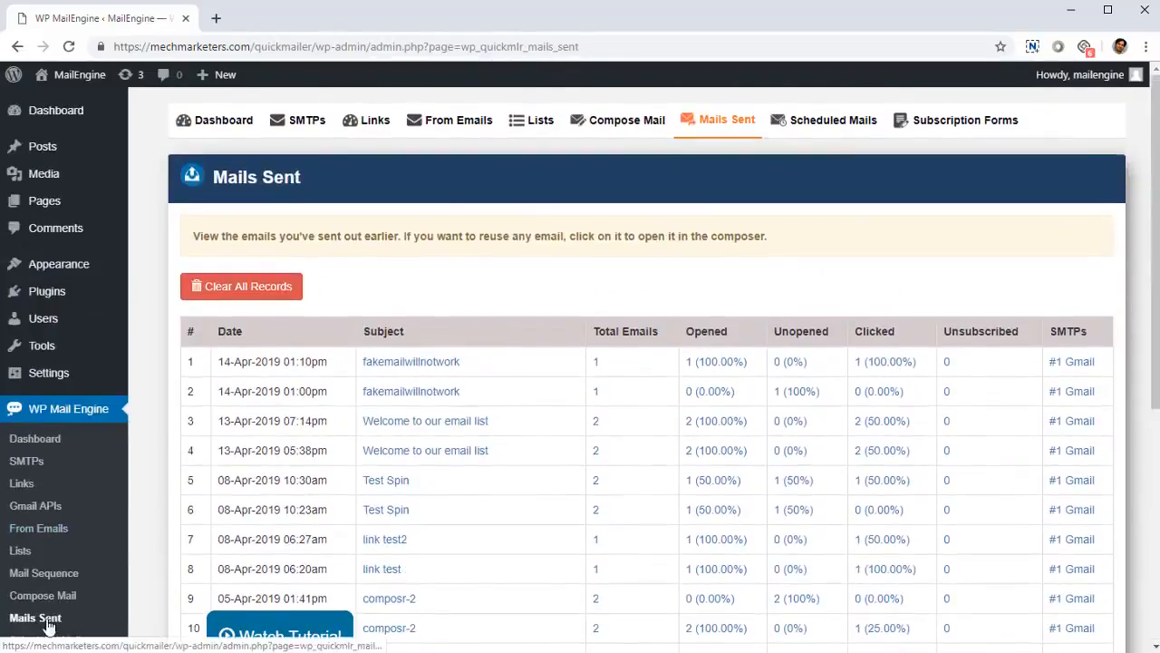
Step: Open the Scheduled Mails page to check the emails waiting for automatic sending
{"action": "scroll", "coordinate": [77, 553], "scroll_direction": "down", "scroll_amount": 2}
{"action": "left_click", "coordinate": [71, 486]}
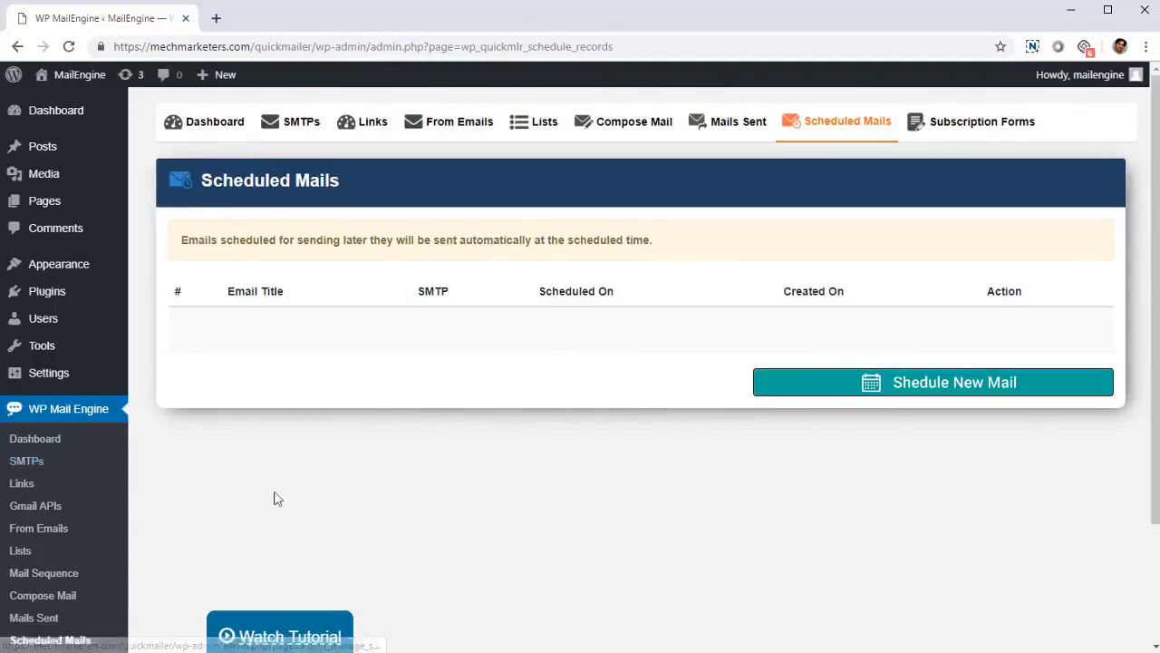
{"action": "scroll", "coordinate": [66, 509], "scroll_direction": "down", "scroll_amount": 2}
Step: Open the Link Visits report, review the clicks for each email, and go to the next page of the report
{"action": "left_click", "coordinate": [43, 512]}
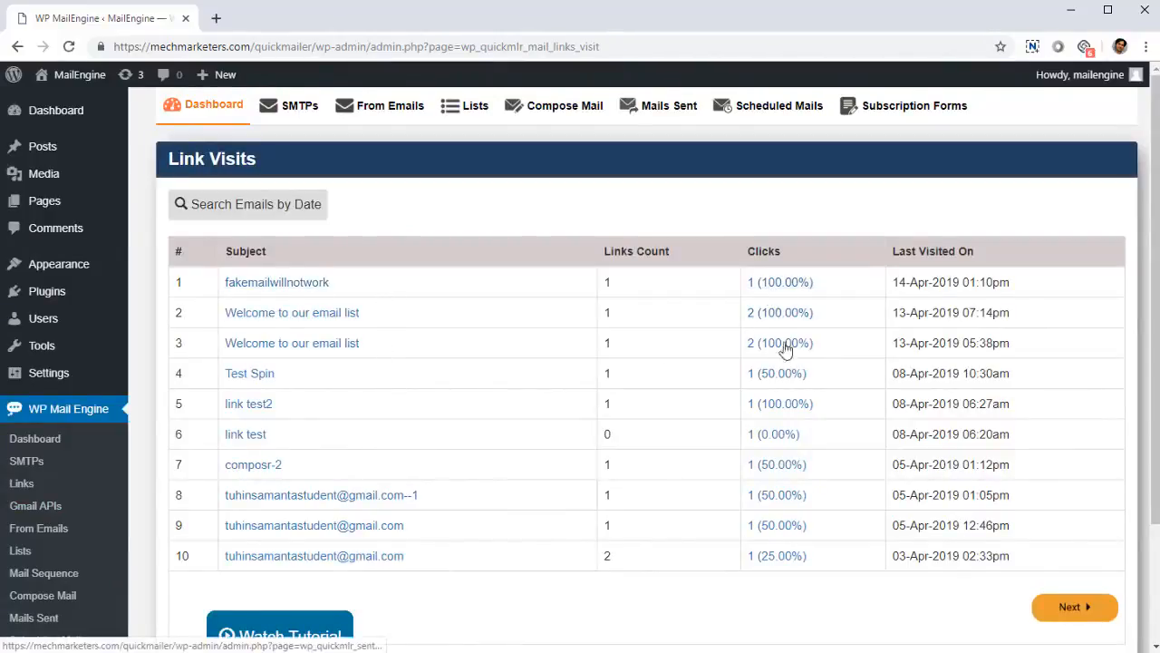
{"action": "scroll", "coordinate": [722, 486], "scroll_direction": "down", "scroll_amount": 2}
{"action": "left_click", "coordinate": [1075, 455]}
{"action": "scroll", "coordinate": [499, 452], "scroll_direction": "up", "scroll_amount": 2}
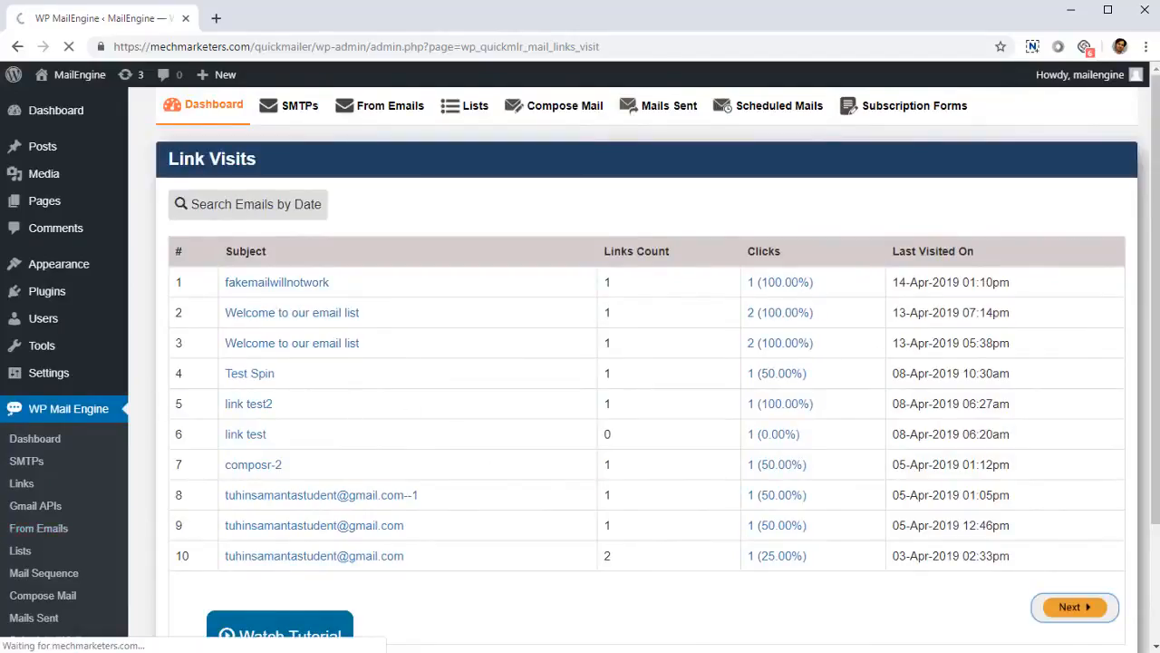
Step: Open the Subscription Forms page and look over the existing forms, their lists and shortcodes
{"action": "scroll", "coordinate": [64, 539], "scroll_direction": "down", "scroll_amount": 2}
{"action": "left_click", "coordinate": [63, 536]}
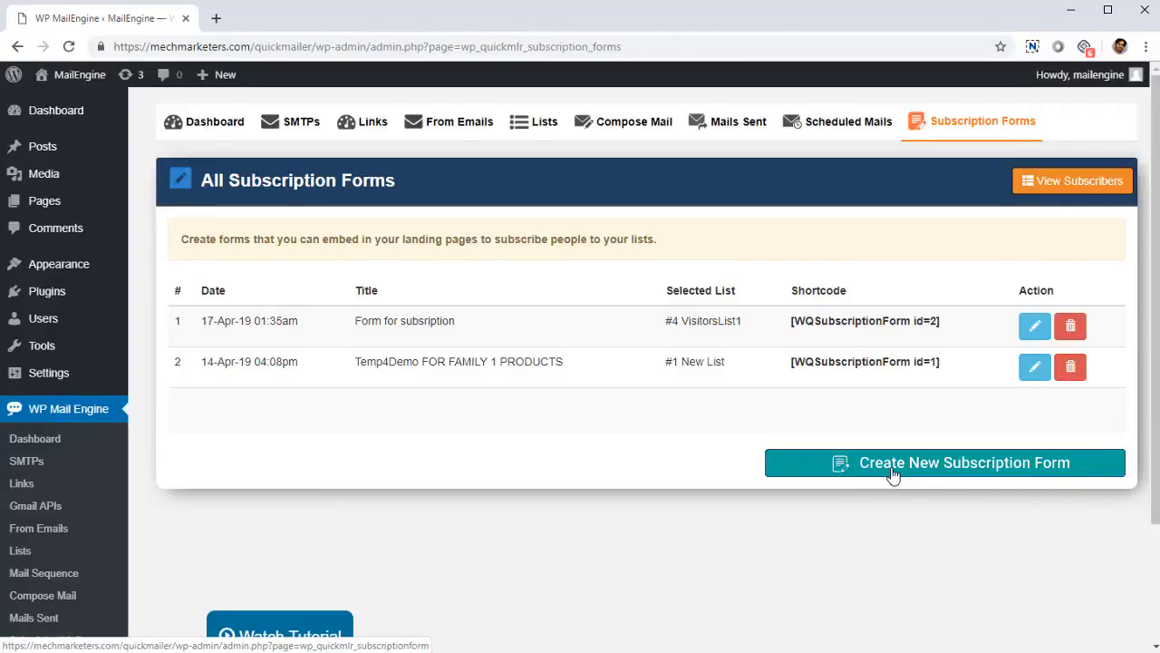
{"action": "scroll", "coordinate": [196, 510], "scroll_direction": "down", "scroll_amount": 1}
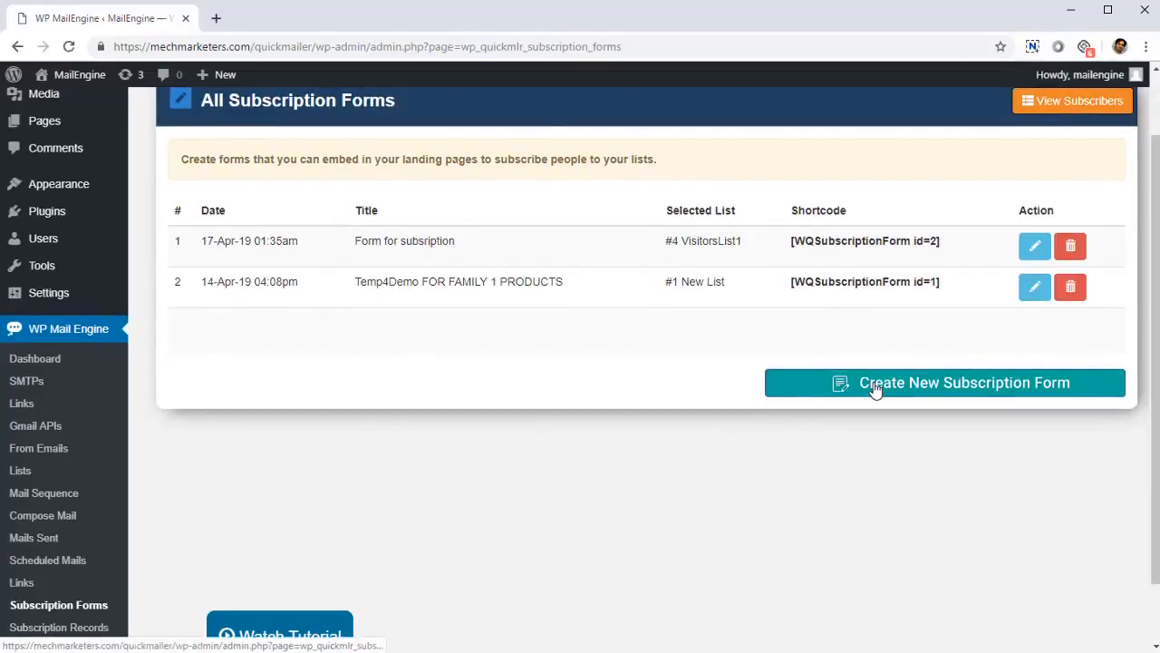
{"action": "scroll", "coordinate": [963, 311], "scroll_direction": "up", "scroll_amount": 1}
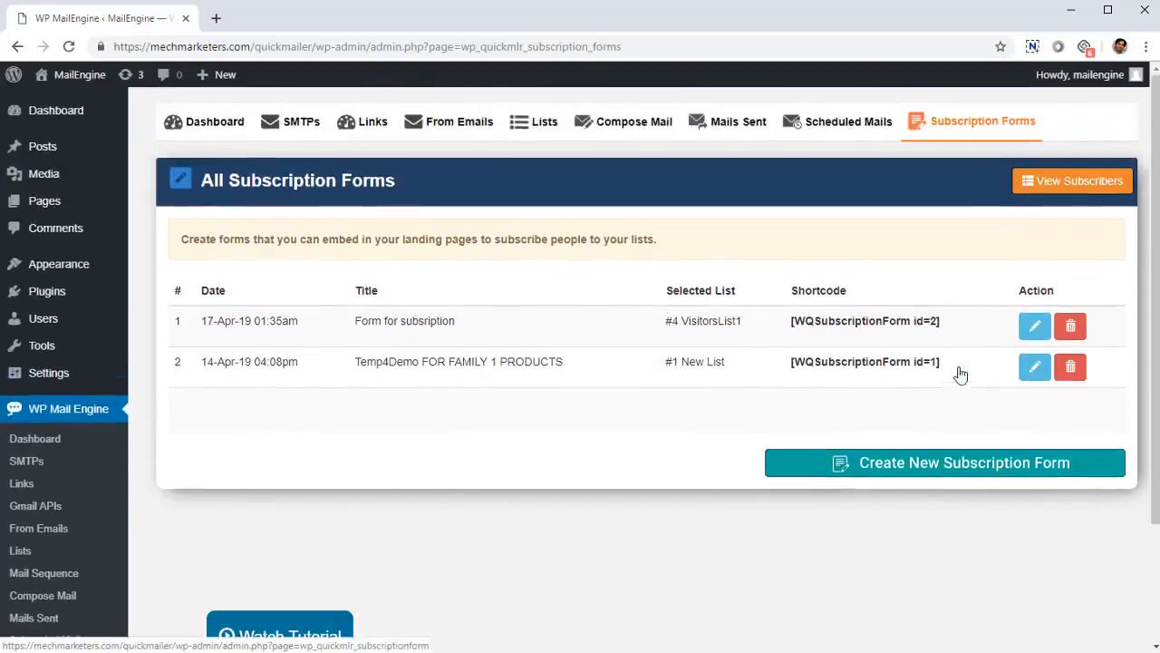
Step: Open the first subscription form, "Form for subsription", for editing and review its form settings and general settings
{"action": "left_click", "coordinate": [1035, 328]}
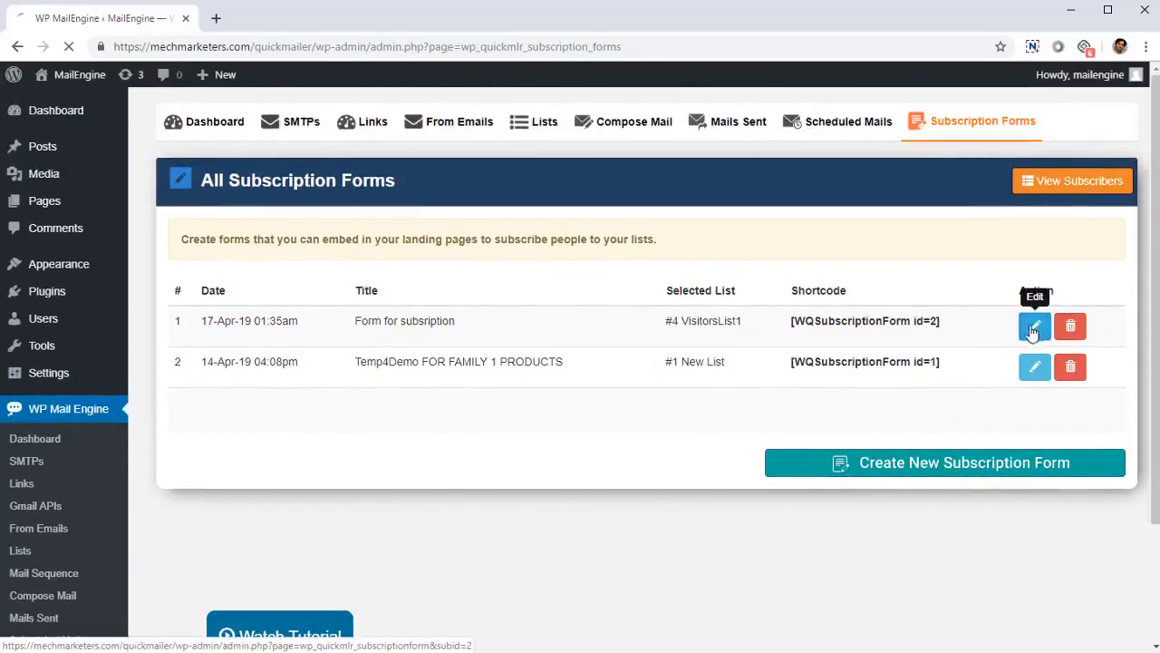
{"action": "scroll", "coordinate": [455, 422], "scroll_direction": "down", "scroll_amount": 1}
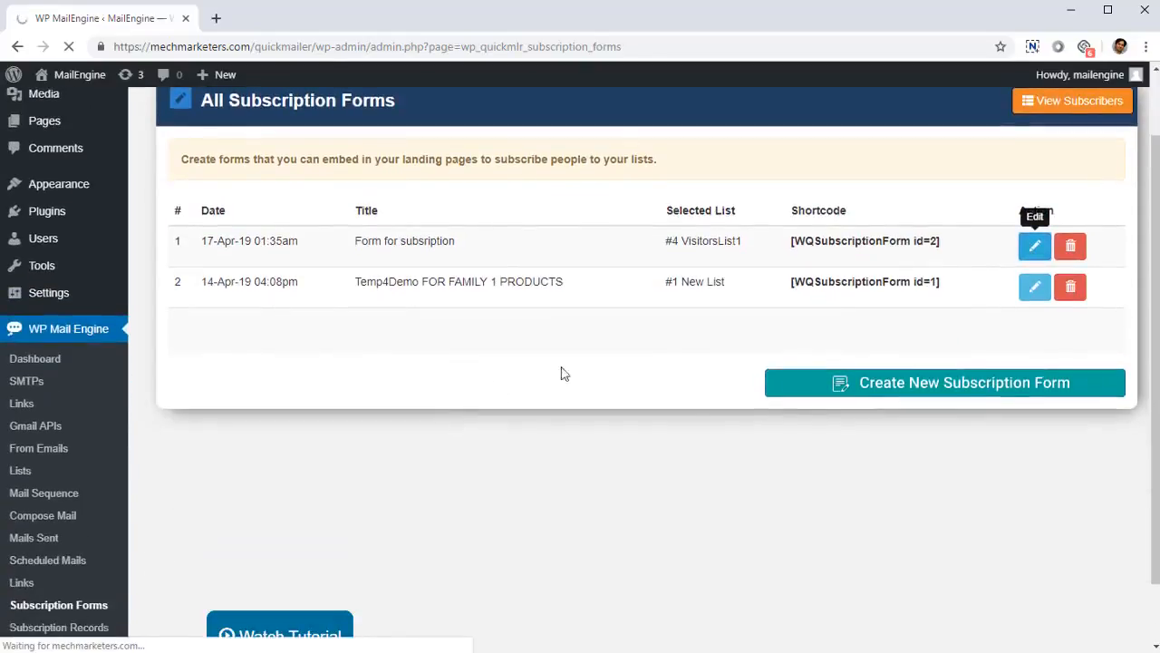
{"action": "scroll", "coordinate": [331, 435], "scroll_direction": "down", "scroll_amount": 2}
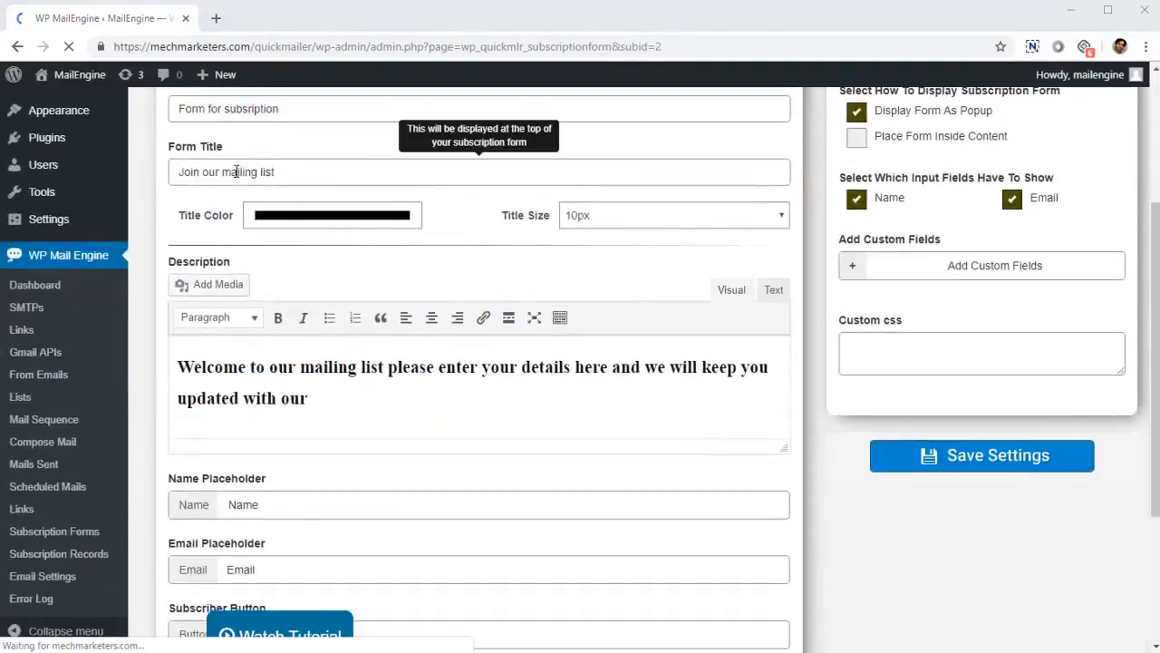
{"action": "scroll", "coordinate": [278, 409], "scroll_direction": "down", "scroll_amount": 3}
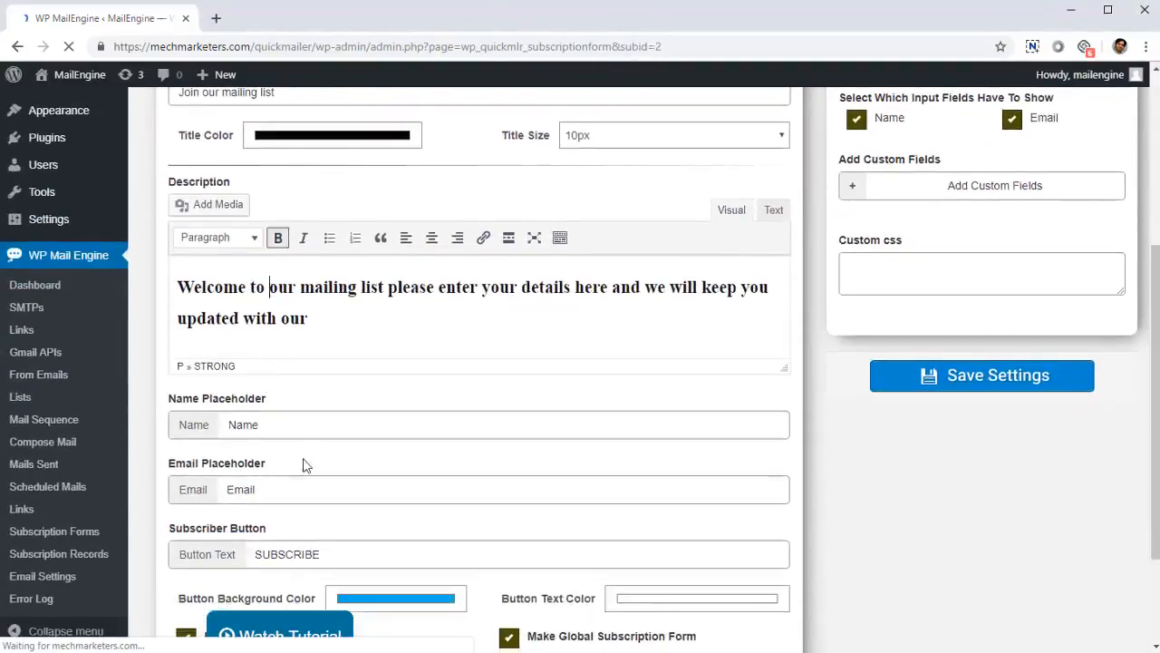
{"action": "scroll", "coordinate": [767, 407], "scroll_direction": "up", "scroll_amount": 5}
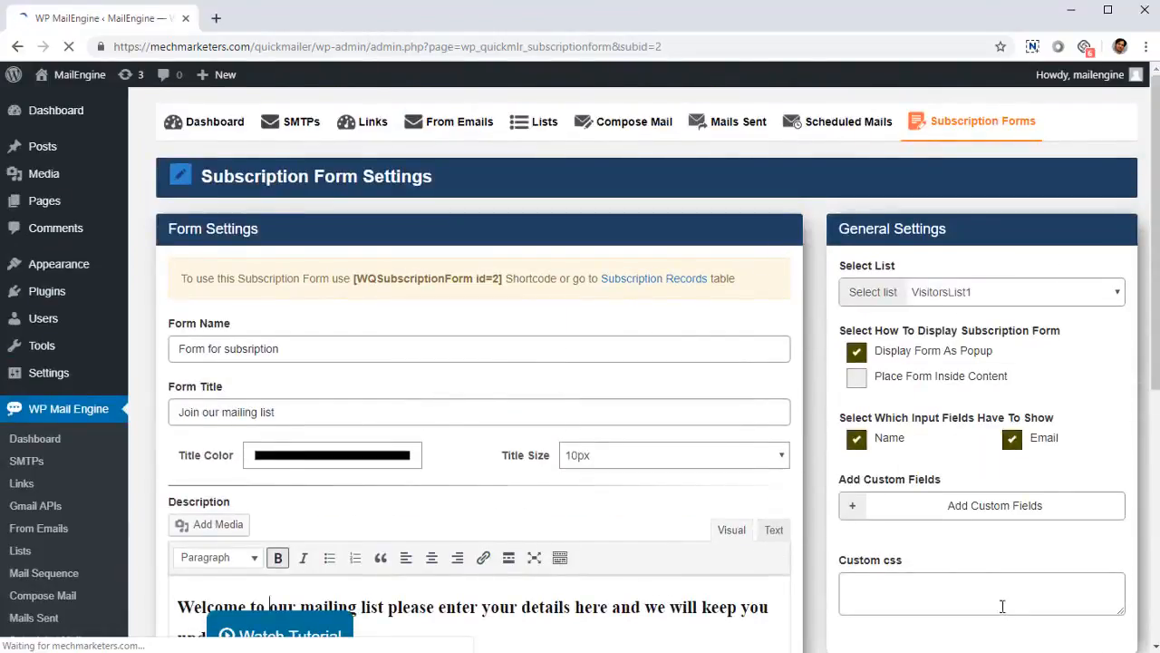
{"action": "scroll", "coordinate": [976, 555], "scroll_direction": "down", "scroll_amount": 2}
{"action": "scroll", "coordinate": [959, 524], "scroll_direction": "up", "scroll_amount": 2}
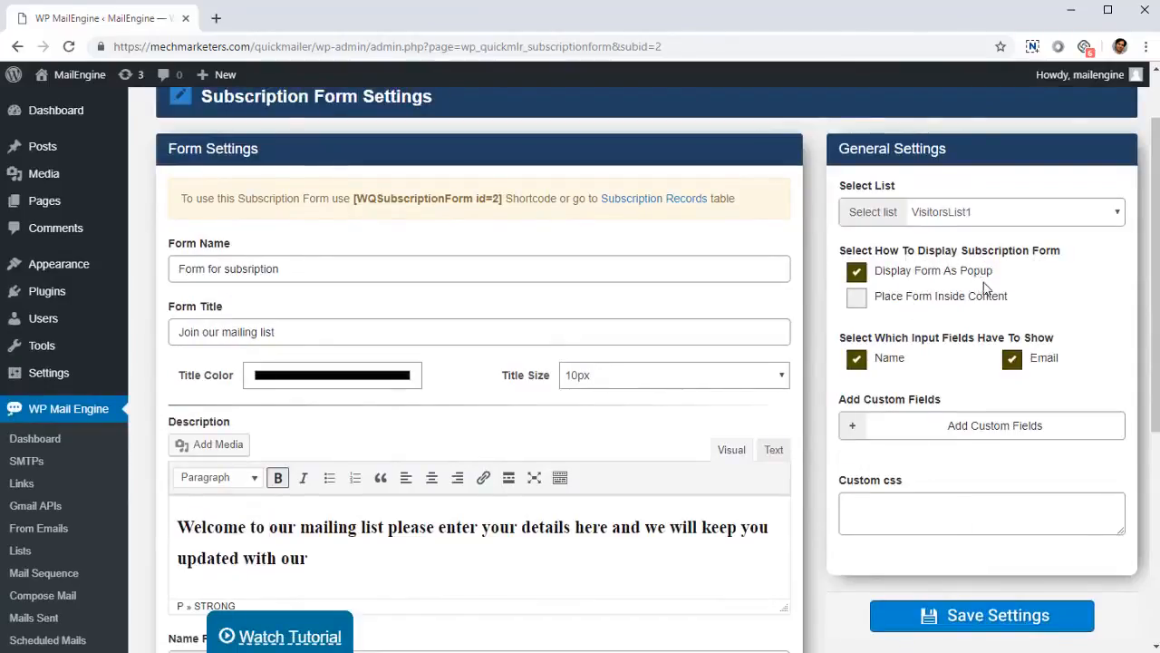
Step: Open the Subscription Records page to view the subscriber table with its filter and CSV export options
{"action": "scroll", "coordinate": [1012, 478], "scroll_direction": "down", "scroll_amount": 3}
{"action": "left_click", "coordinate": [96, 554]}
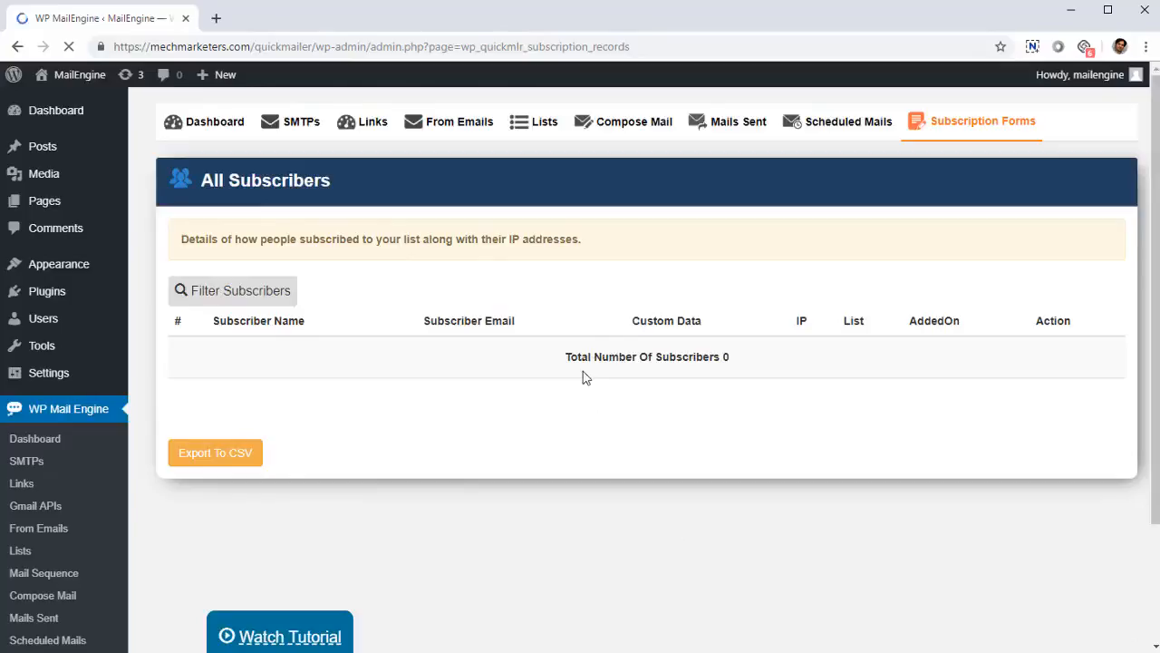
{"action": "scroll", "coordinate": [72, 625], "scroll_direction": "down", "scroll_amount": 2}
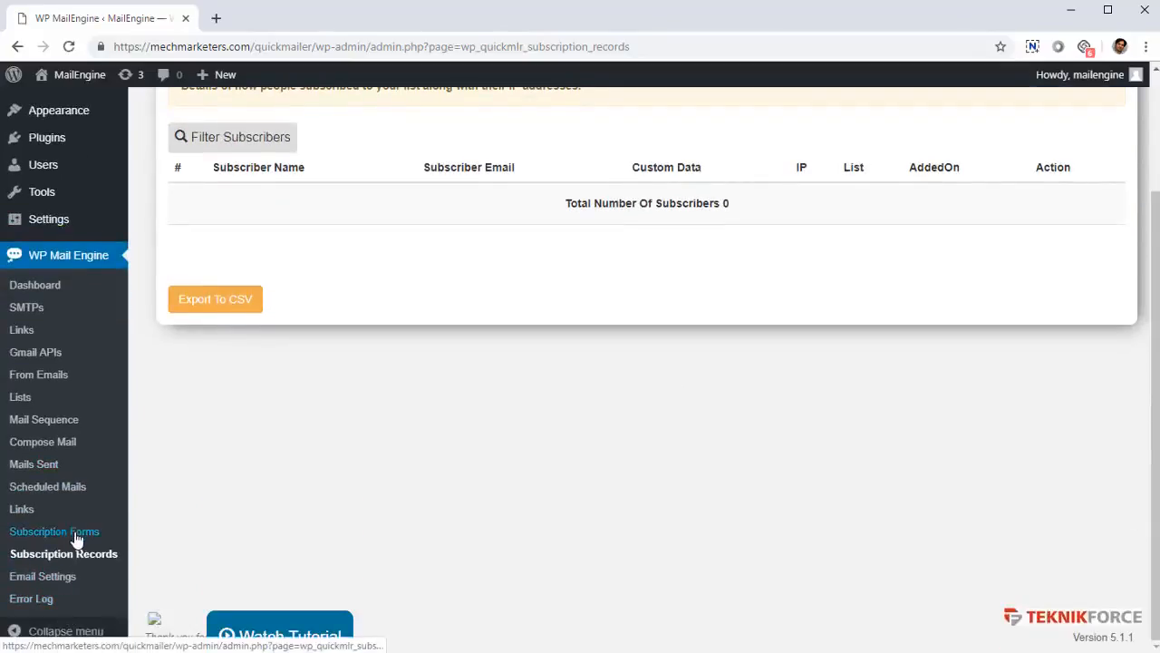
Step: Open Email Settings and examine the maximum emails per delay, the delay between groups and the scheduled emails per minute limit
{"action": "left_click", "coordinate": [57, 579]}
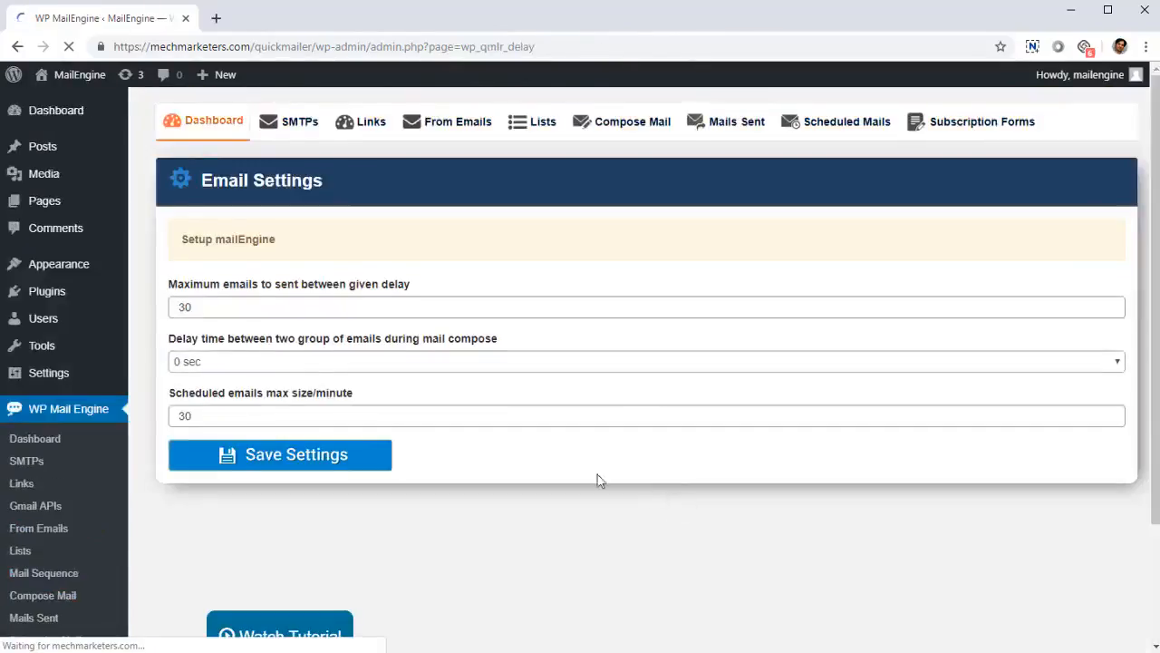
{"action": "scroll", "coordinate": [593, 476], "scroll_direction": "down", "scroll_amount": 1}
{"action": "left_click", "coordinate": [241, 232]}
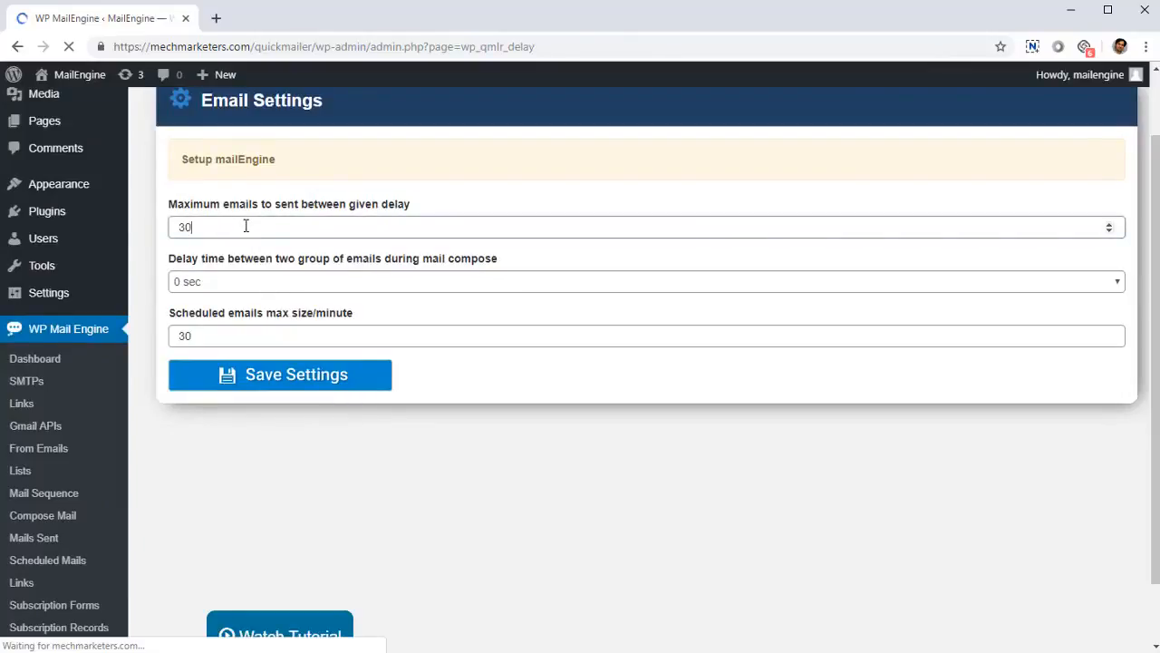
{"action": "left_click", "coordinate": [252, 334]}
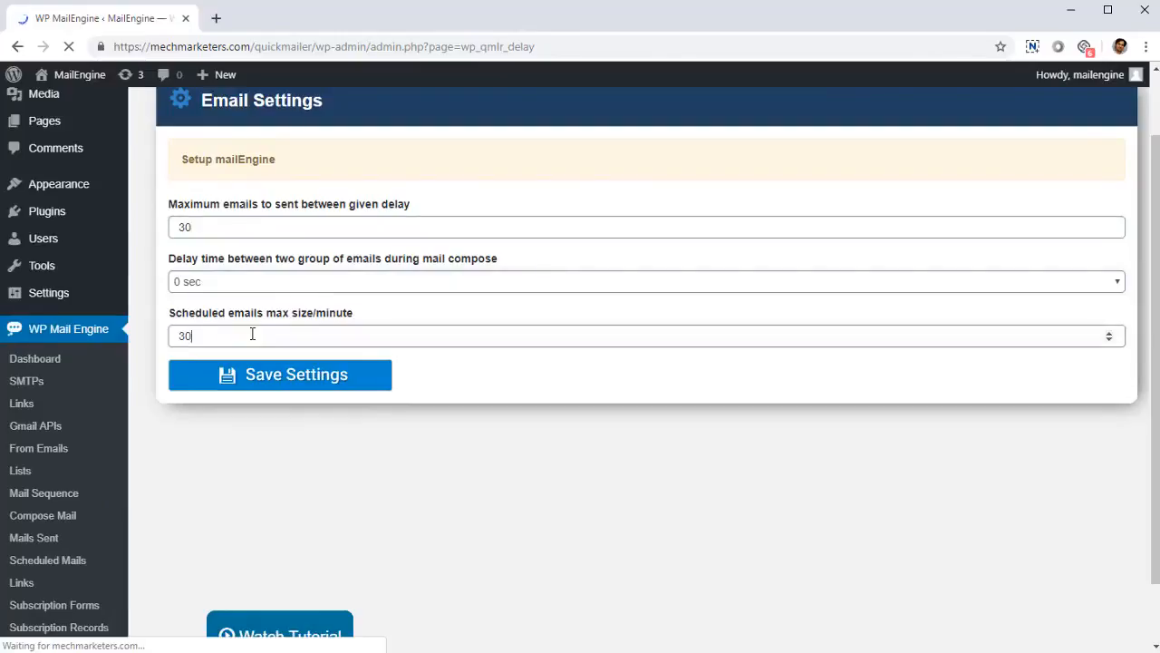
{"action": "scroll", "coordinate": [352, 344], "scroll_direction": "up", "scroll_amount": 1}
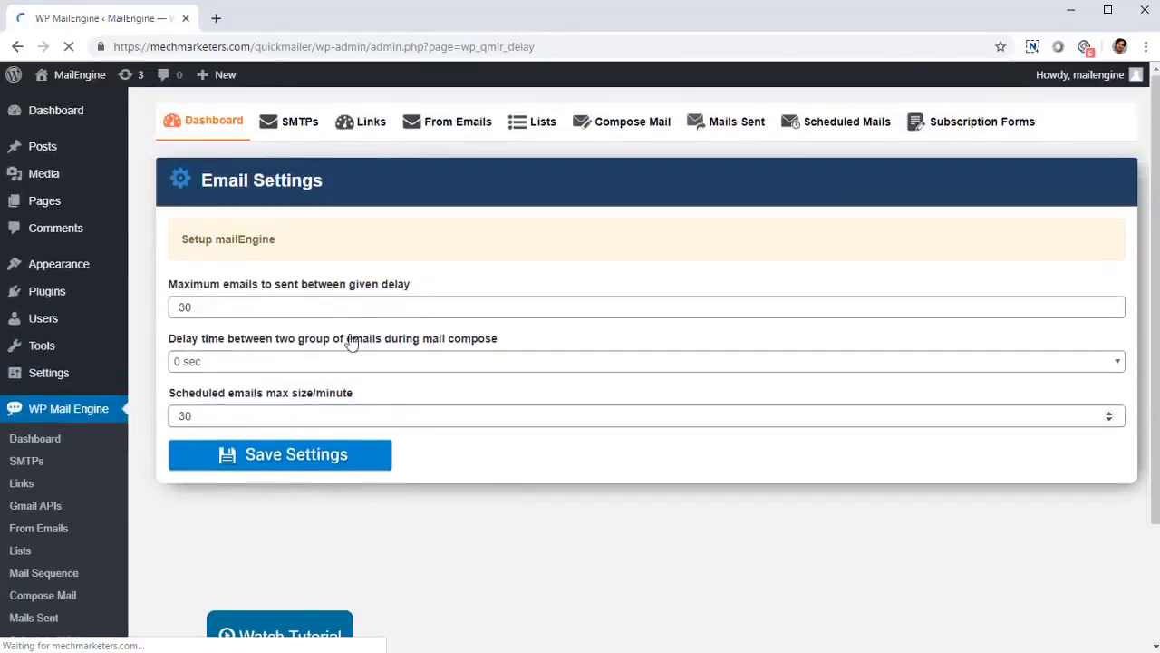
Step: Check the Error Log page for mail sending errors and return to the plugin's Dashboard statistics
{"action": "scroll", "coordinate": [208, 501], "scroll_direction": "down", "scroll_amount": 2}
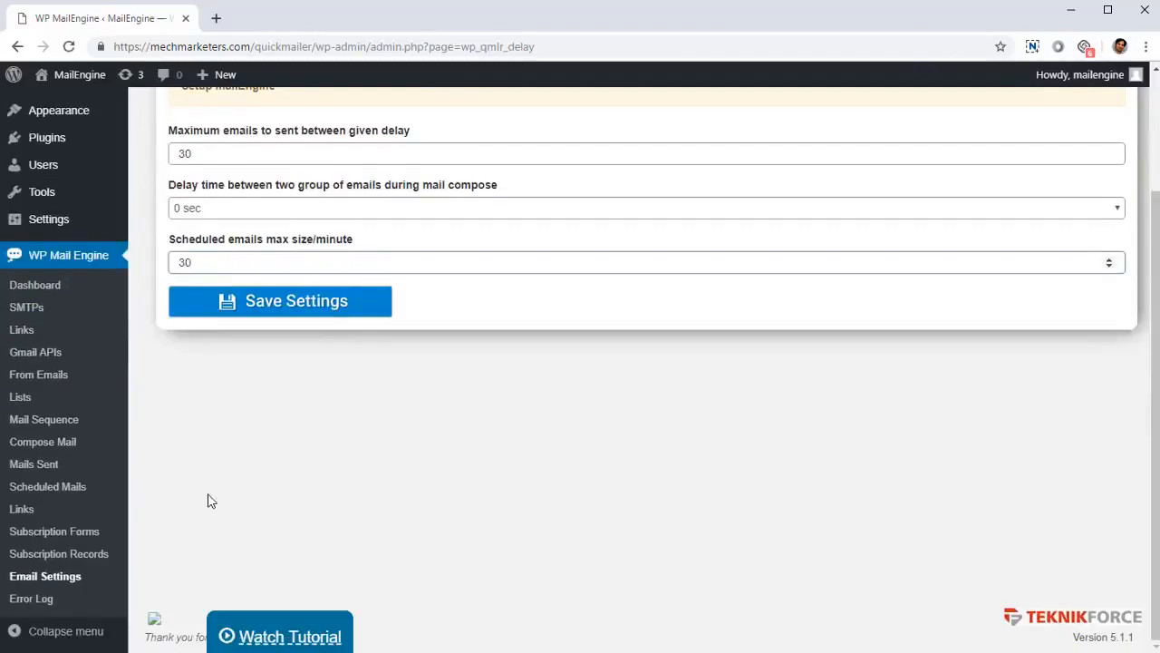
{"action": "left_click", "coordinate": [27, 600]}
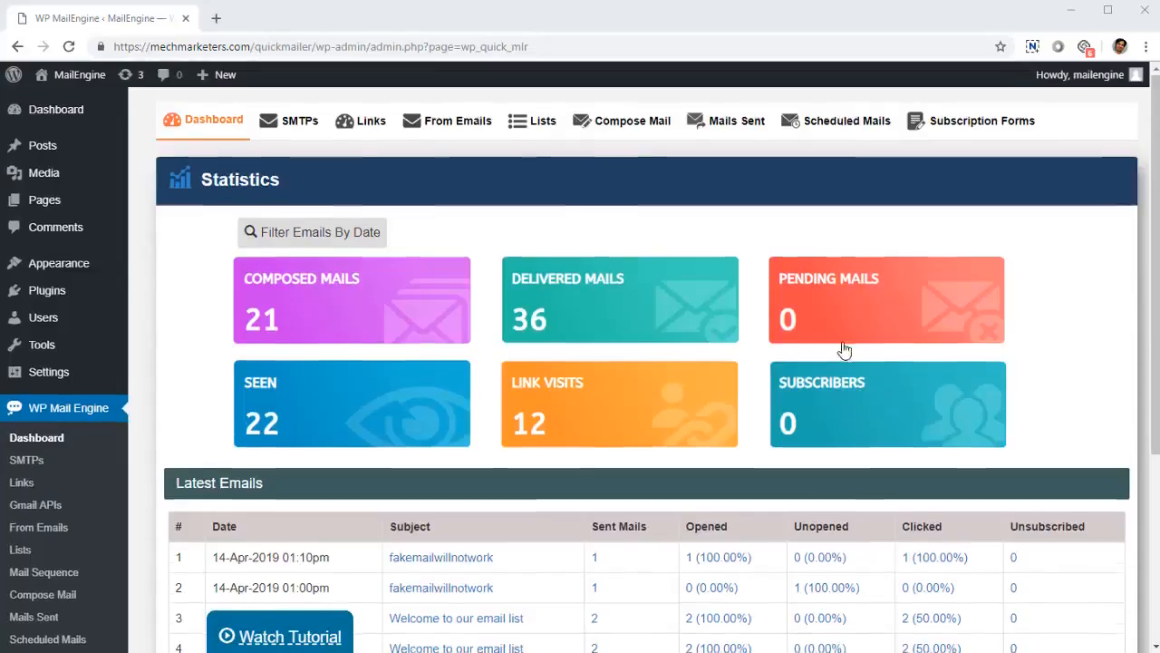
{"action": "scroll", "coordinate": [842, 349], "scroll_direction": "down", "scroll_amount": 3}
{"action": "scroll", "coordinate": [850, 363], "scroll_direction": "up", "scroll_amount": 3}
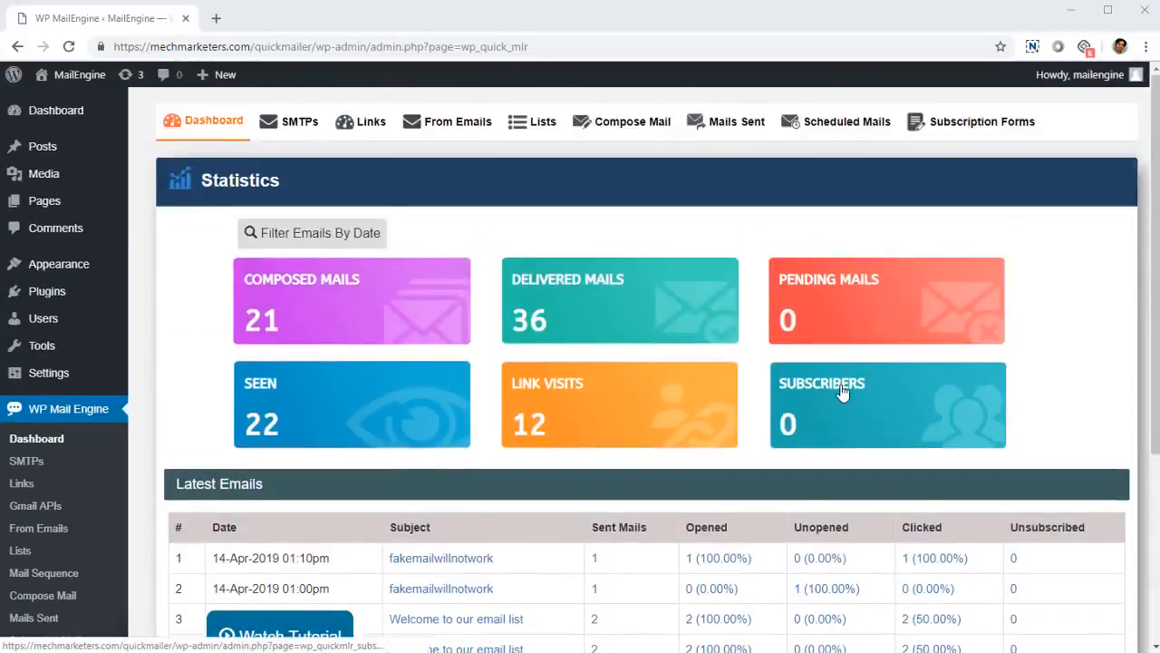